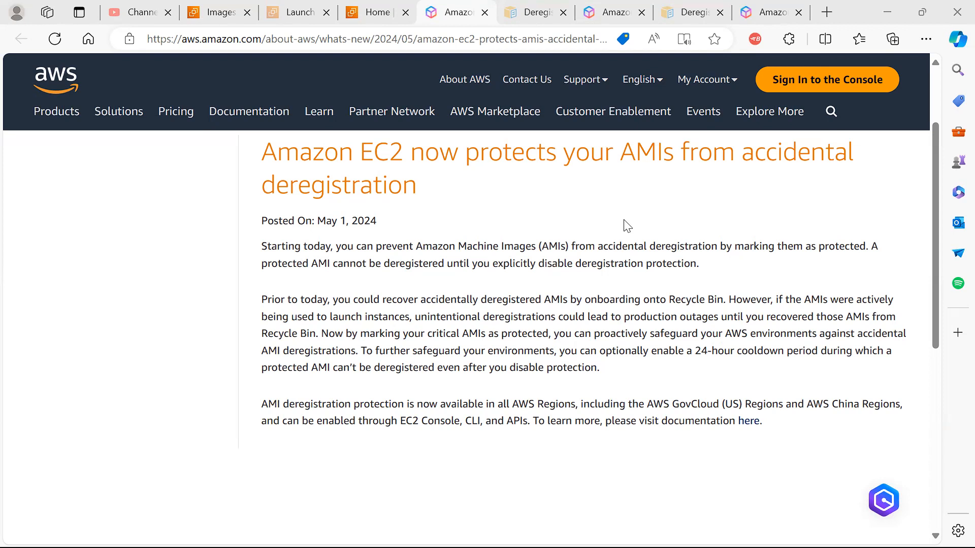
# Read the AWS announcements on AMI deregistration protection and on visibility into active AMIs.
pyautogui.moveTo(361, 247); pyautogui.dragTo(453, 281)
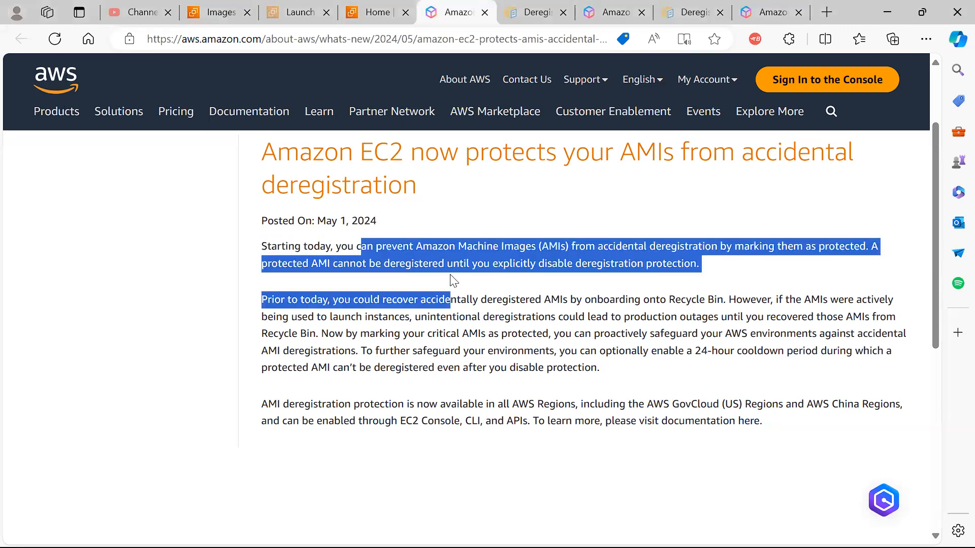
pyautogui.click(605, 299)
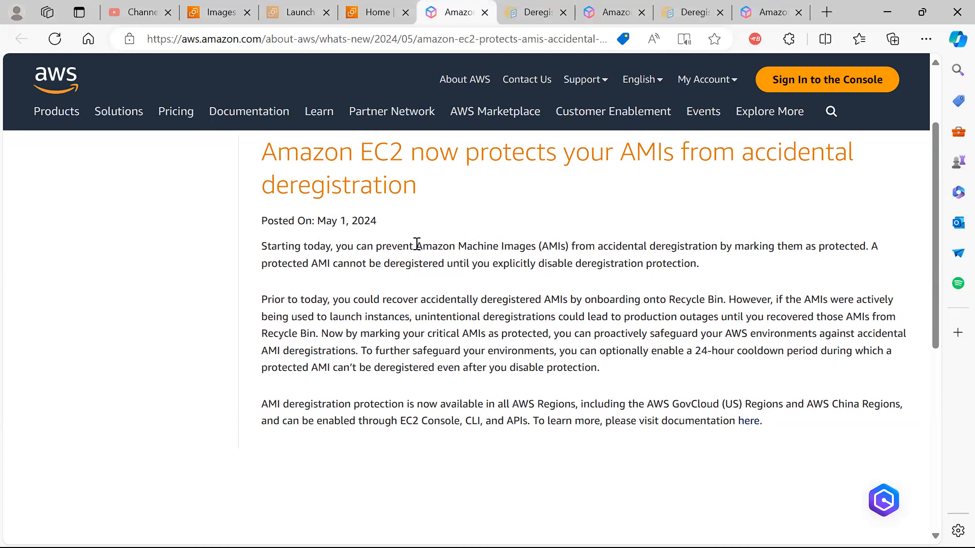
pyautogui.click(604, 15)
pyautogui.click(548, 220)
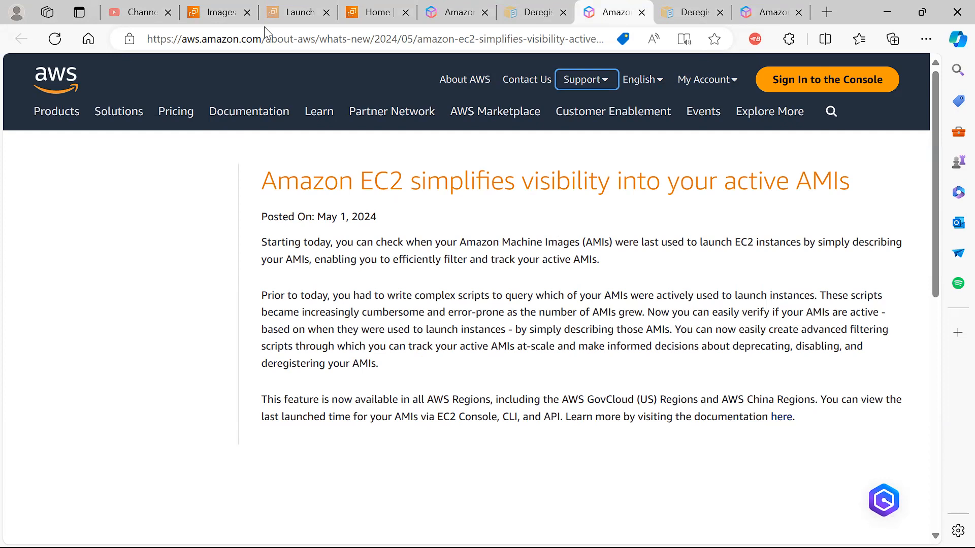
# Switch to the EC2 console, open the list of owned AMIs and select the myreceipe image.
pyautogui.click(303, 11)
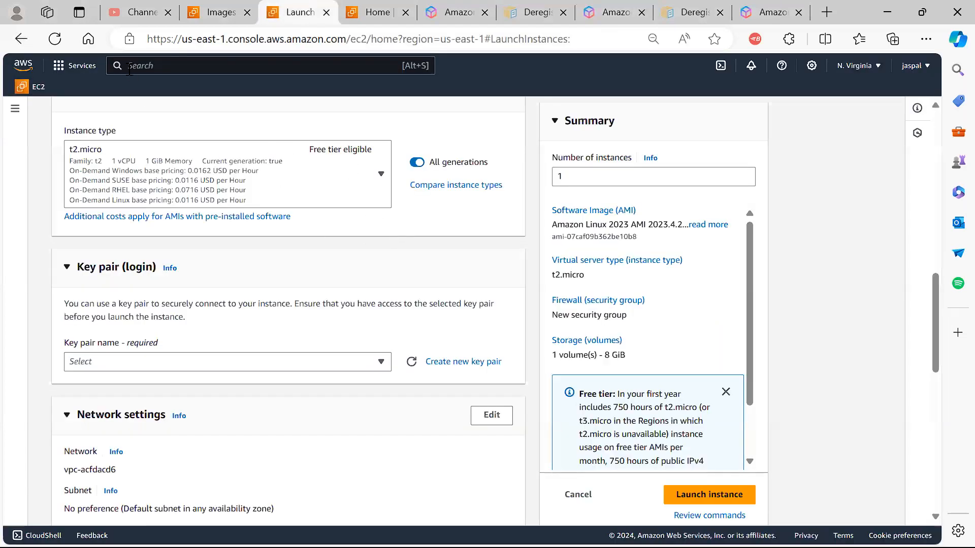
pyautogui.click(364, 16)
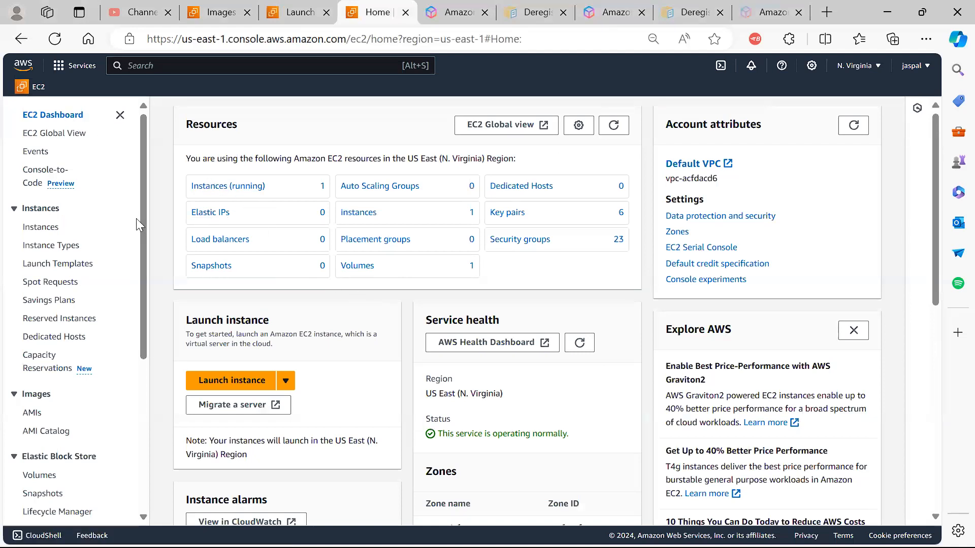
pyautogui.scroll(-2, 143, 237)
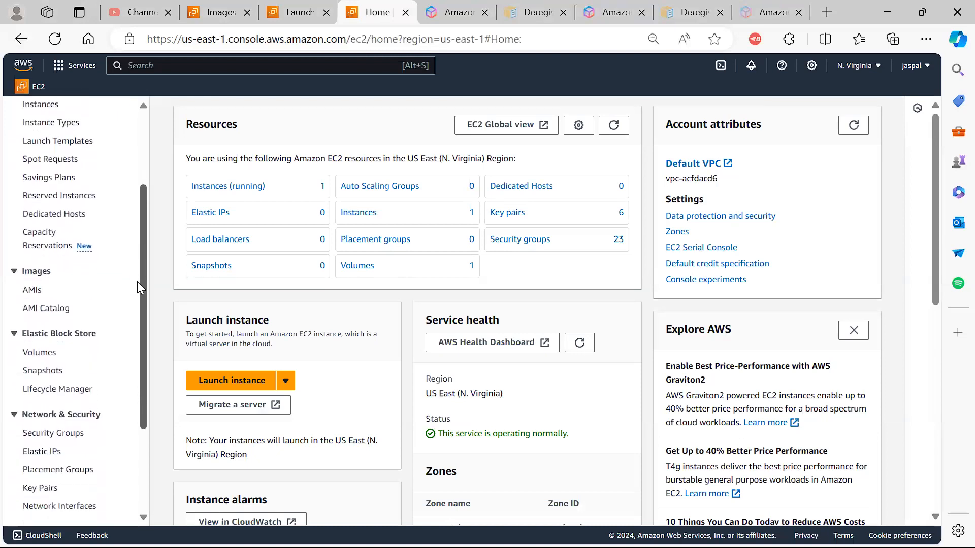
pyautogui.click(31, 290)
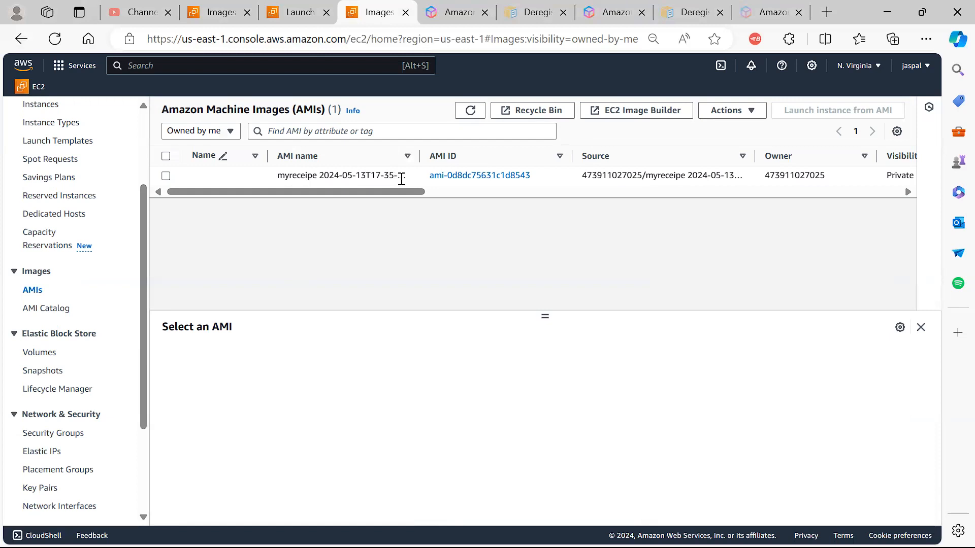
pyautogui.moveTo(412, 188); pyautogui.dragTo(393, 193)
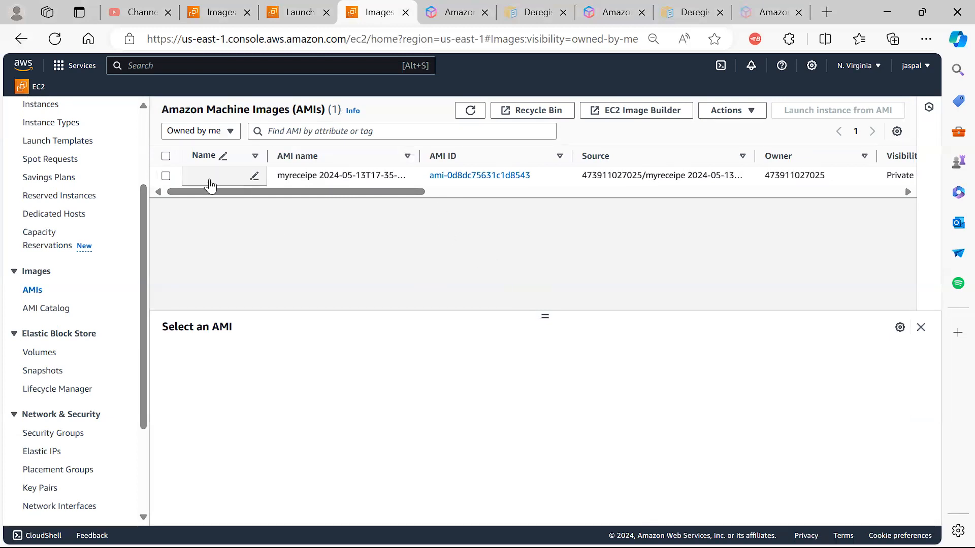
pyautogui.click(166, 176)
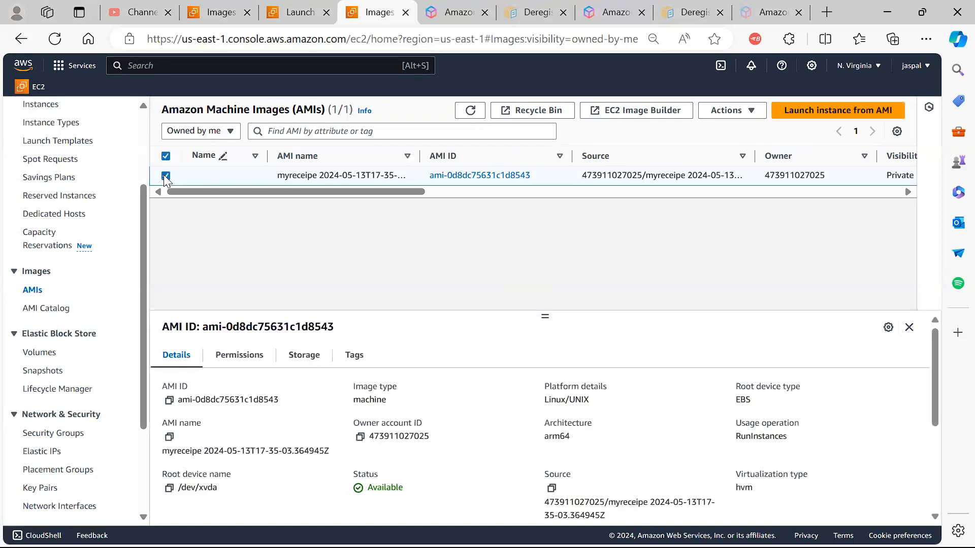
# View the self-created images in the AMI Catalog.
pyautogui.click(51, 308)
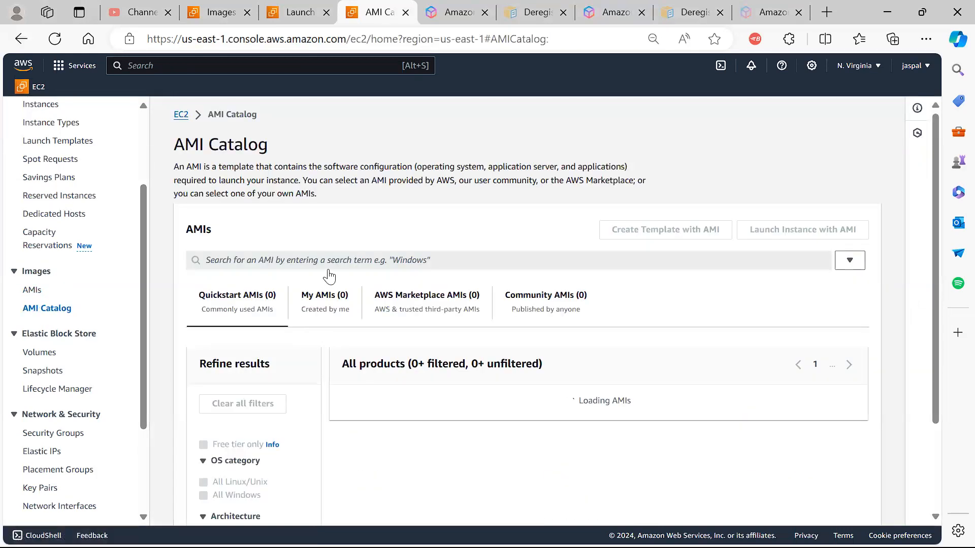
pyautogui.click(326, 302)
pyautogui.scroll(-1, 329, 304)
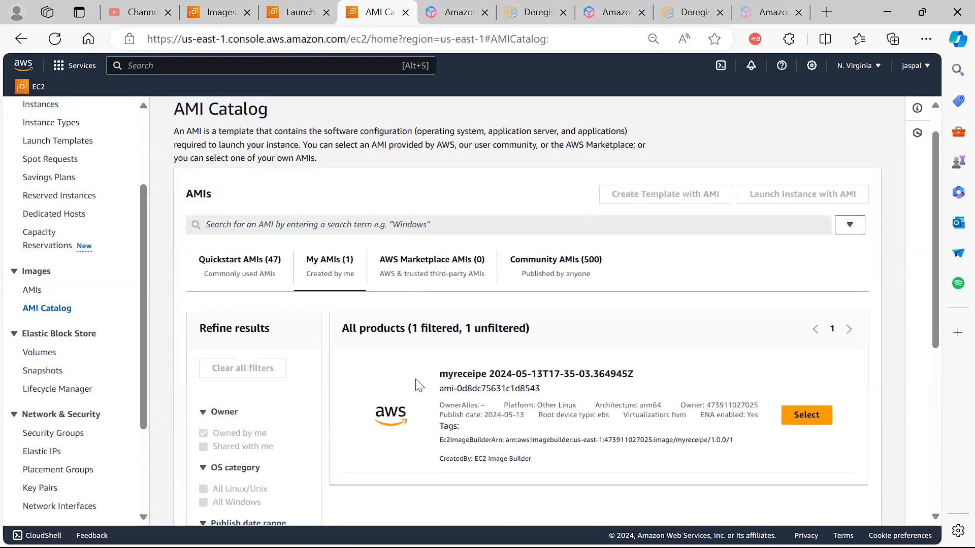
# Enable deregistration protection with a 24-hour cooldown period for the myreceipe AMI in the owned AMIs list.
pyautogui.click(39, 292)
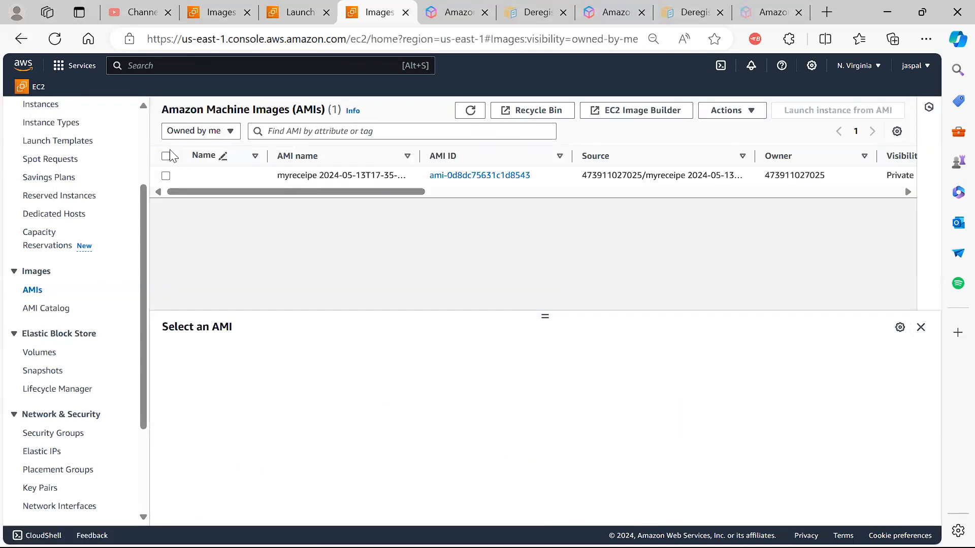
pyautogui.click(166, 157)
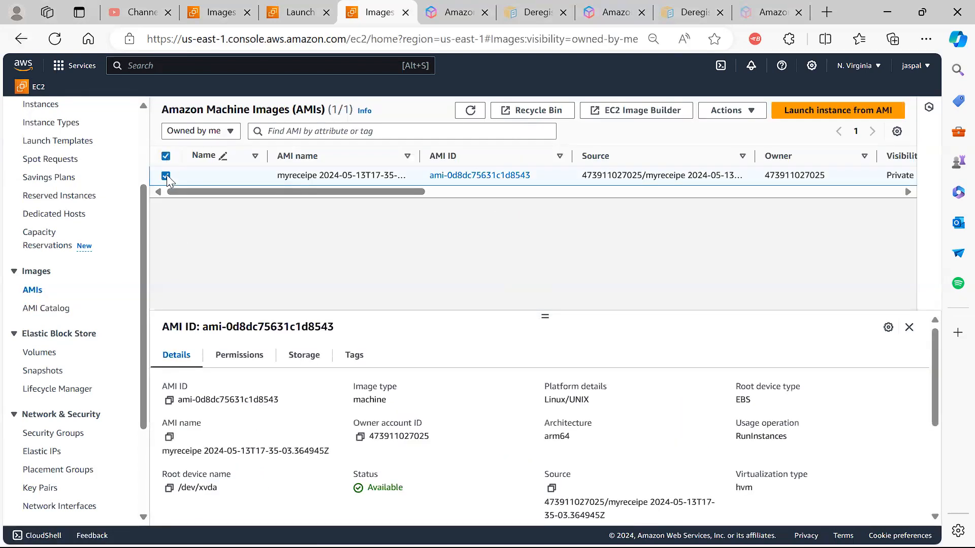
pyautogui.click(731, 110)
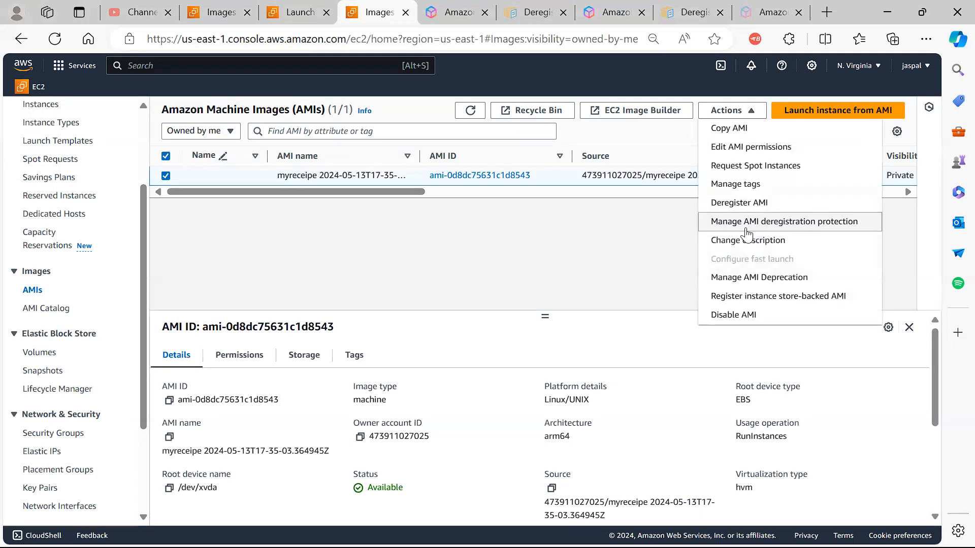
pyautogui.click(800, 228)
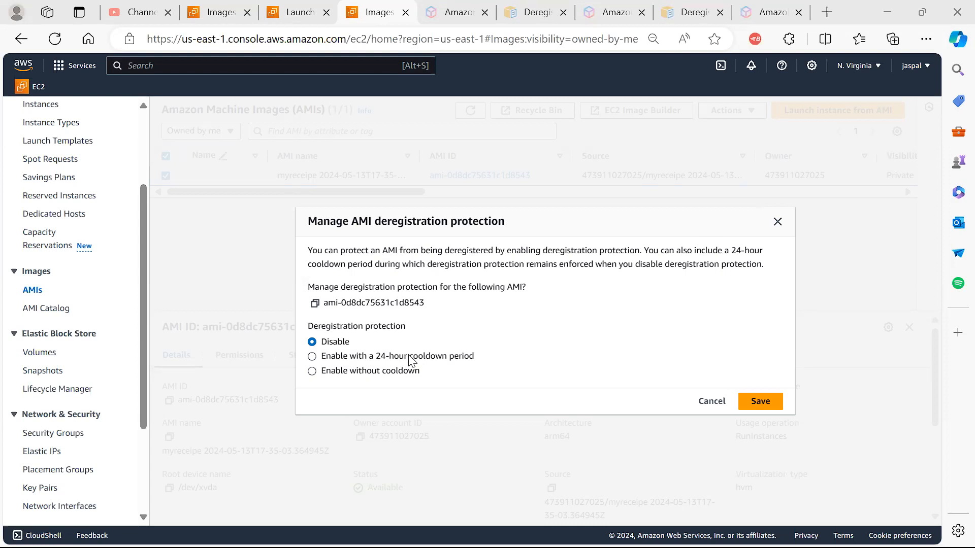
pyautogui.click(337, 358)
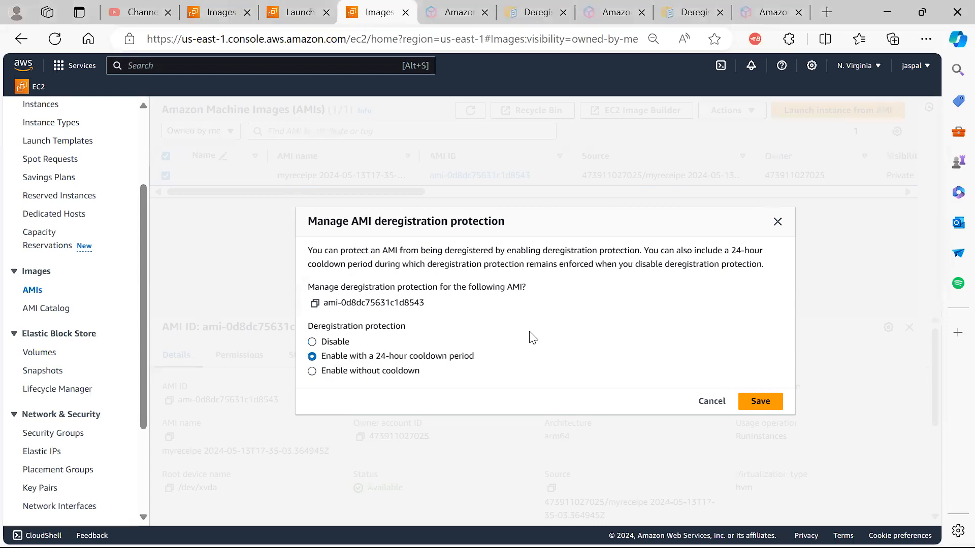
pyautogui.click(768, 403)
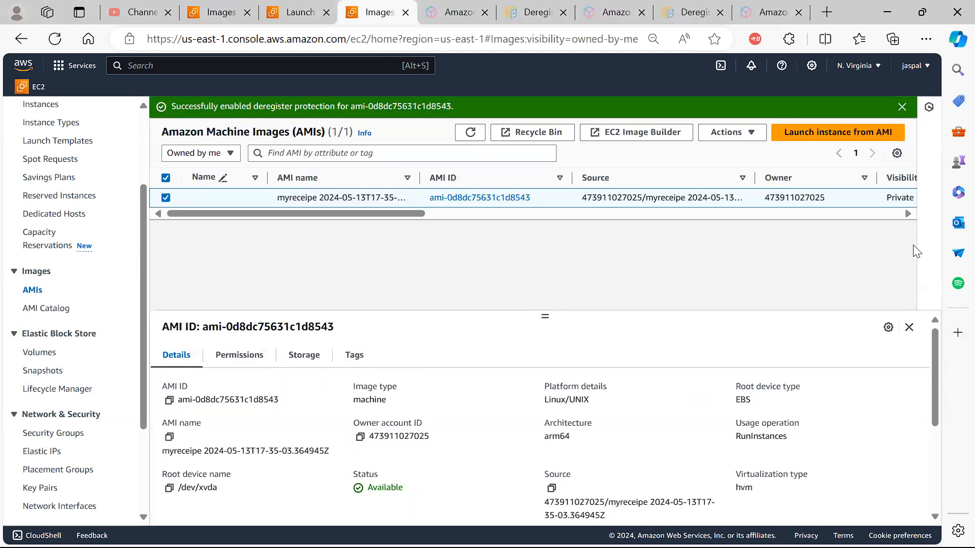
# Try to deregister the myreceipe AMI, expanding its associated snapshots before confirming.
pyautogui.moveTo(933, 344)
pyautogui.mouseDown()
pyautogui.moveTo(932, 365)
pyautogui.moveTo(934, 345)
pyautogui.mouseUp()
pyautogui.click(730, 133)
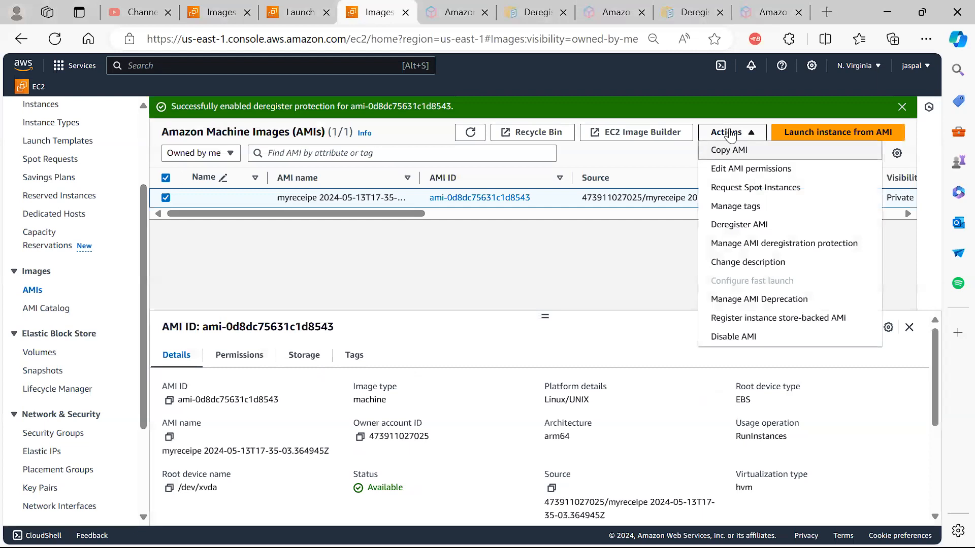
pyautogui.click(734, 226)
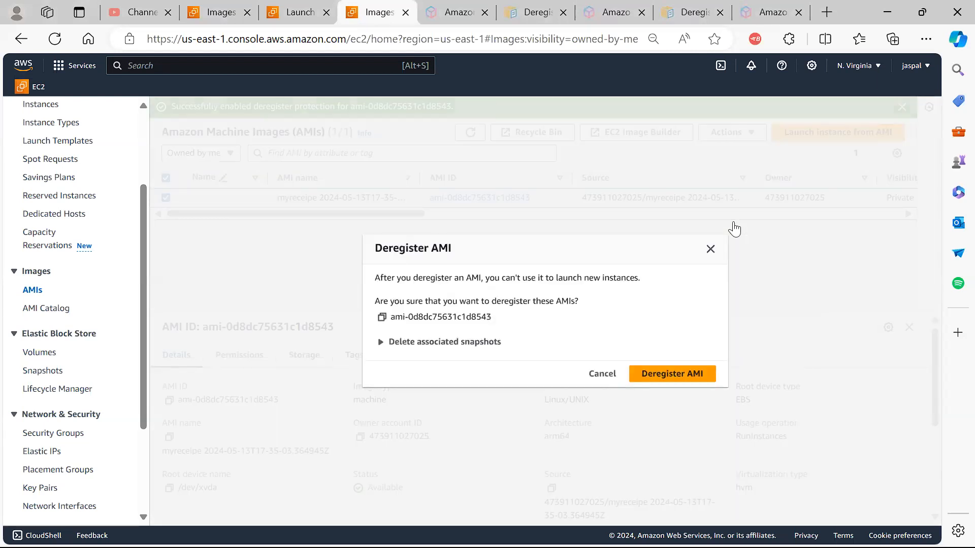
pyautogui.click(426, 350)
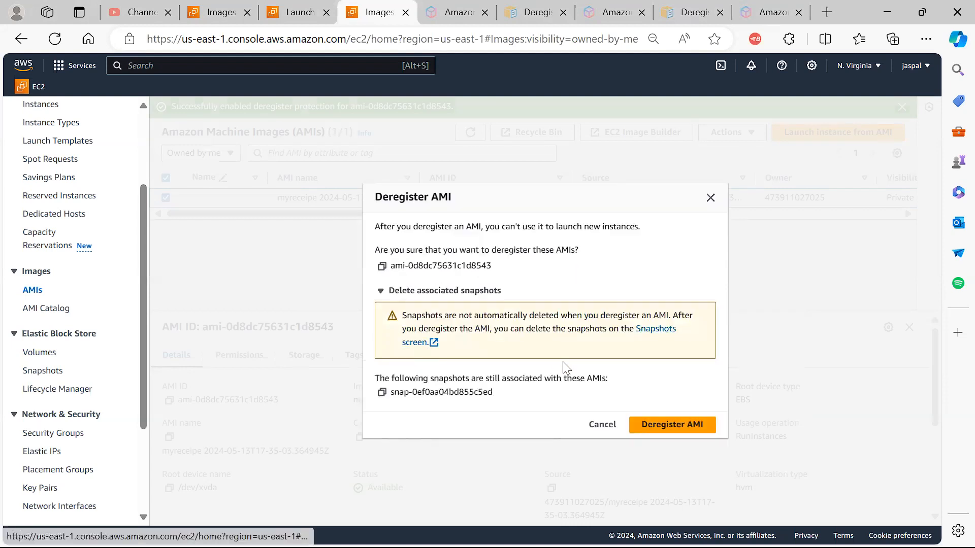
pyautogui.click(675, 415)
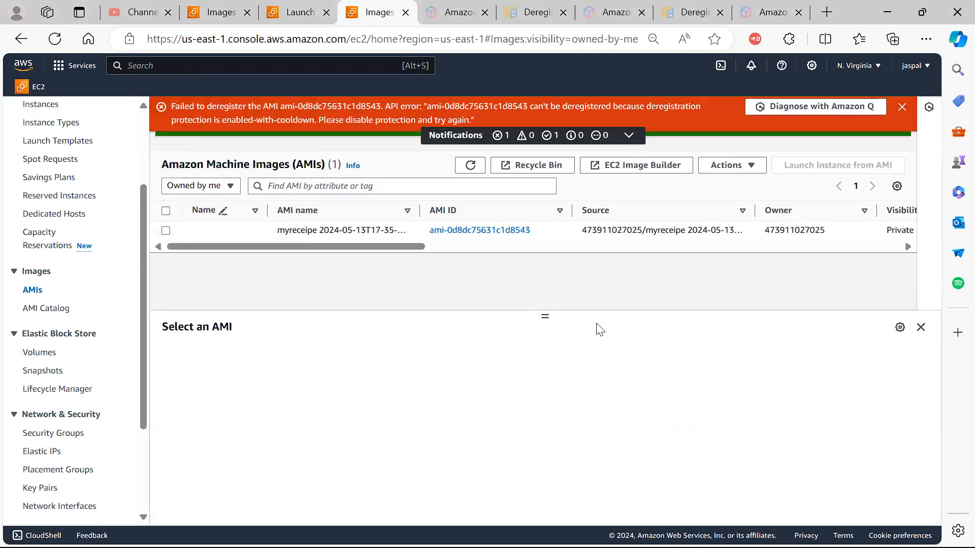
# Check the further columns of the AMI list, visit the Recycle Bin console and return to the AMI list.
pyautogui.click(32, 291)
pyautogui.moveTo(356, 247); pyautogui.dragTo(391, 250)
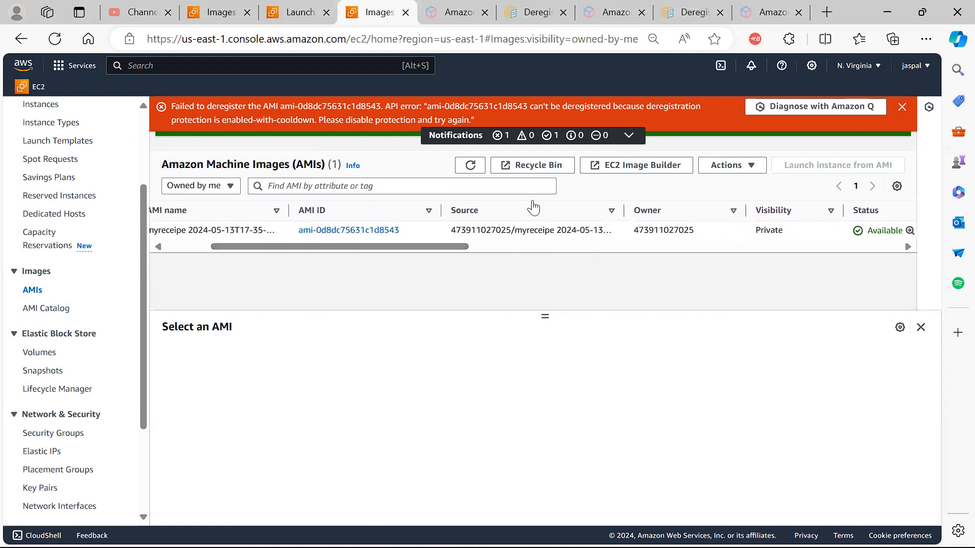
pyautogui.click(542, 166)
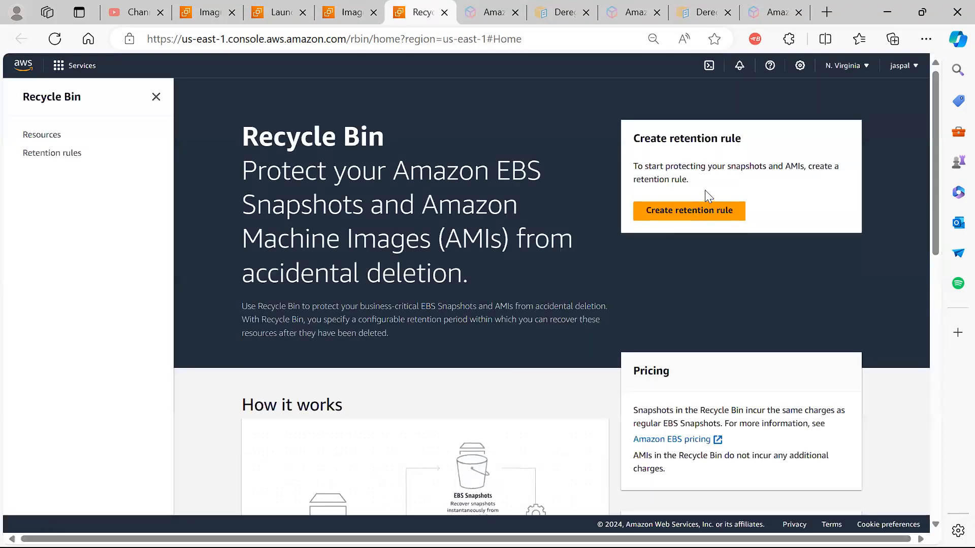
pyautogui.click(353, 21)
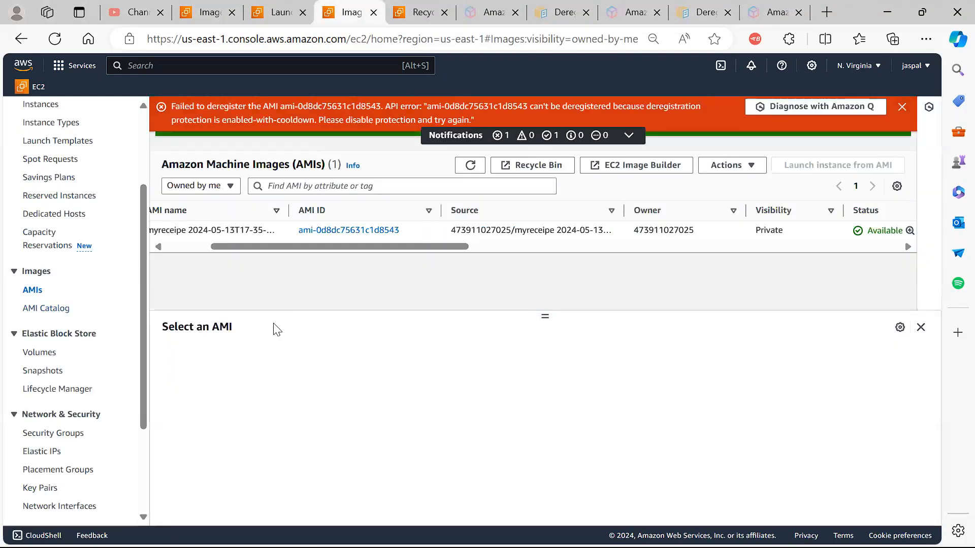
# Reload the AMI list page and collapse the AMI details pane.
pyautogui.click(54, 39)
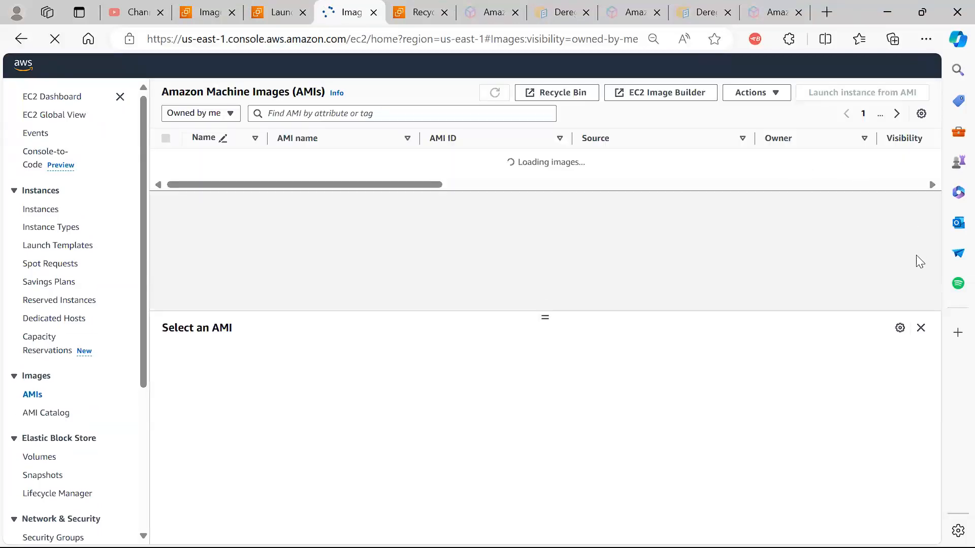
pyautogui.click(921, 321)
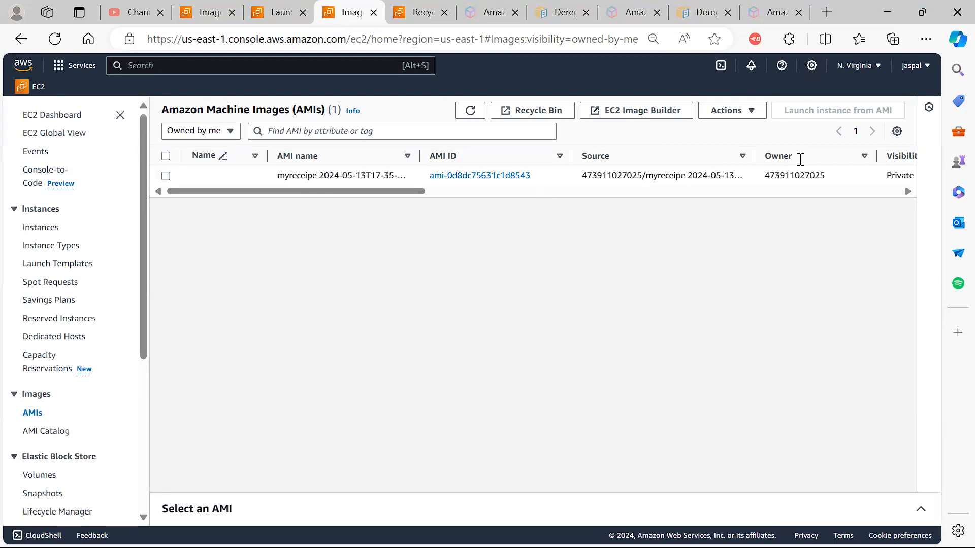
pyautogui.click(734, 110)
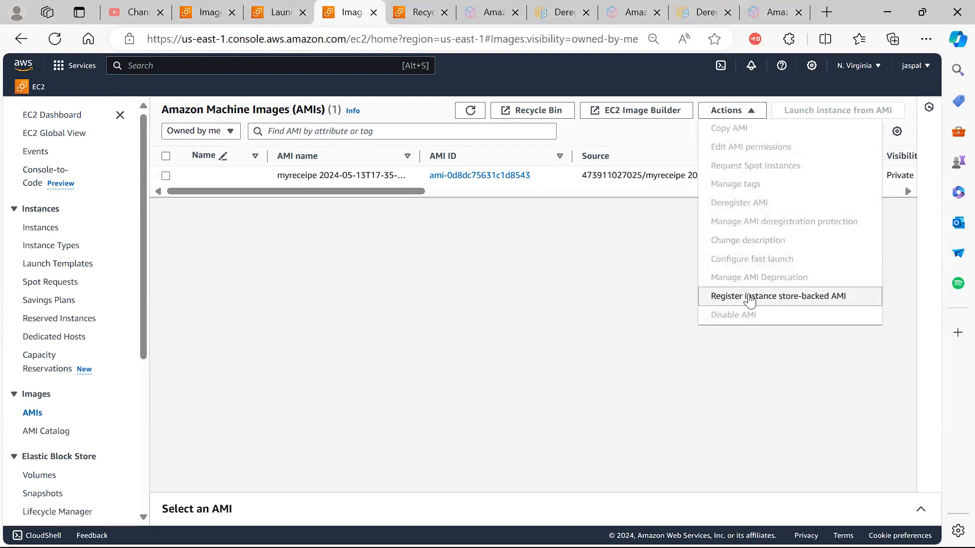
pyautogui.click(562, 230)
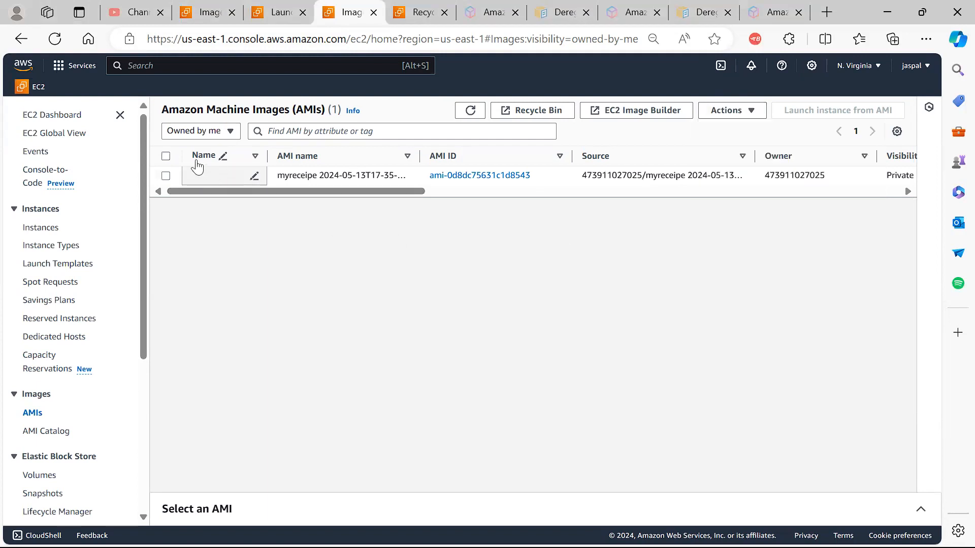
# Review the deregistration protection setting of the myreceipe AMI and close it without saving.
pyautogui.click(166, 175)
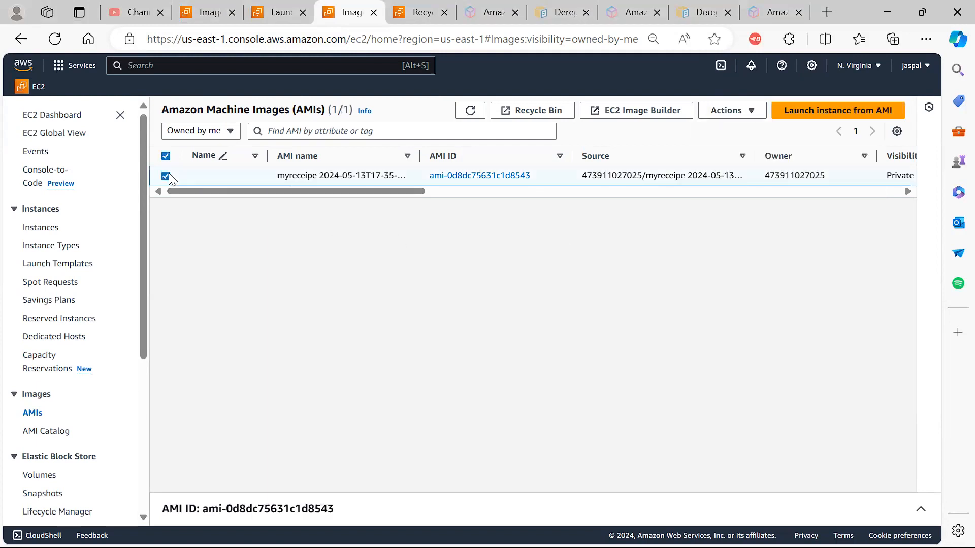
pyautogui.click(714, 114)
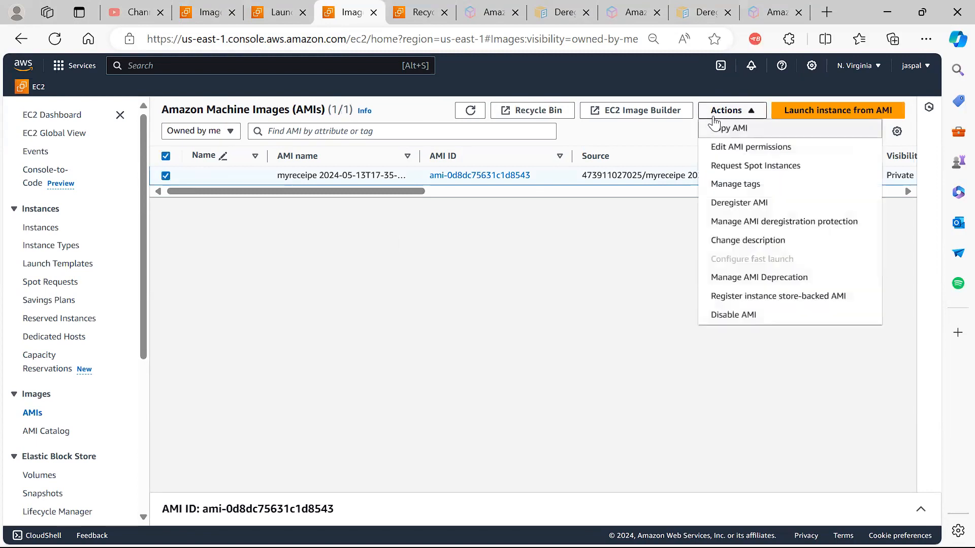
pyautogui.click(752, 223)
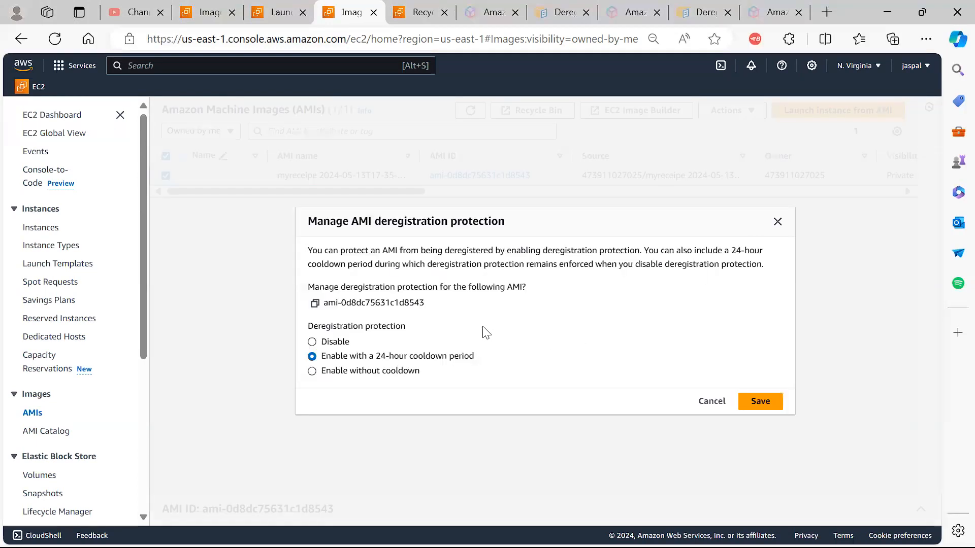
pyautogui.click(777, 223)
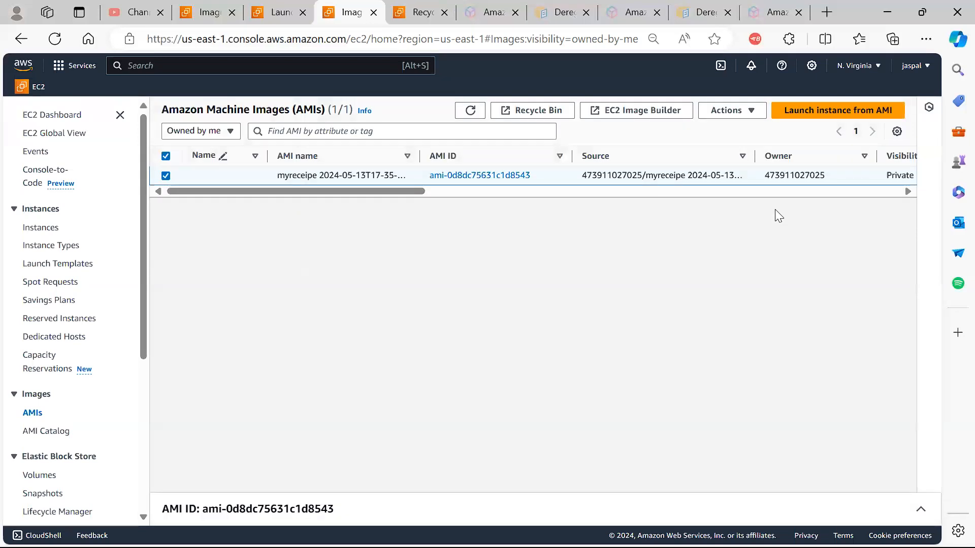
# View the deregistration confirmation for the selected AMI and dismiss it without deregistering.
pyautogui.click(734, 110)
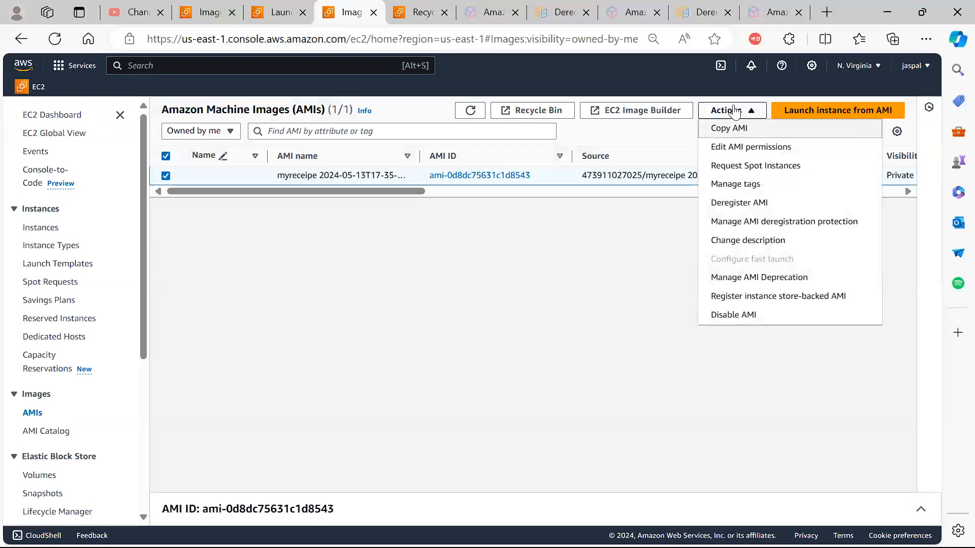
pyautogui.click(730, 203)
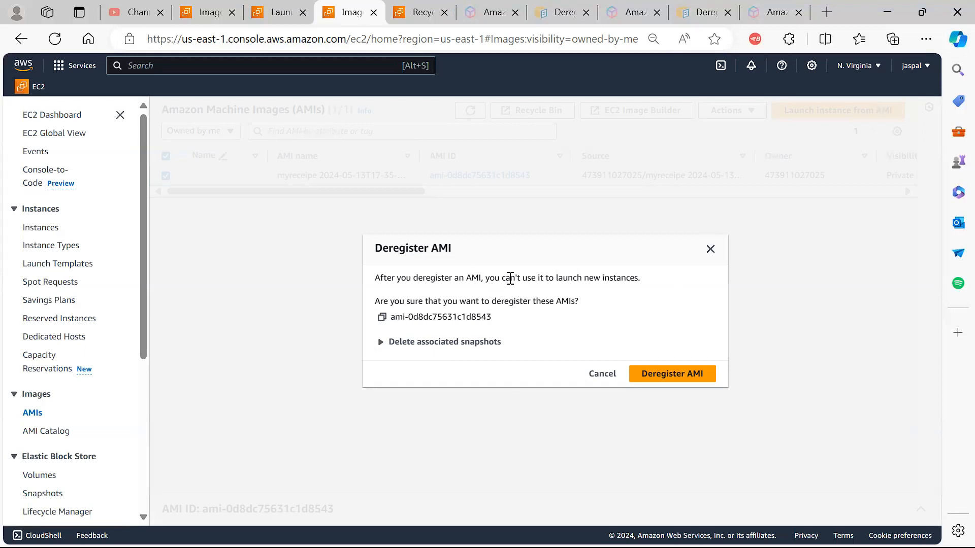
pyautogui.click(710, 249)
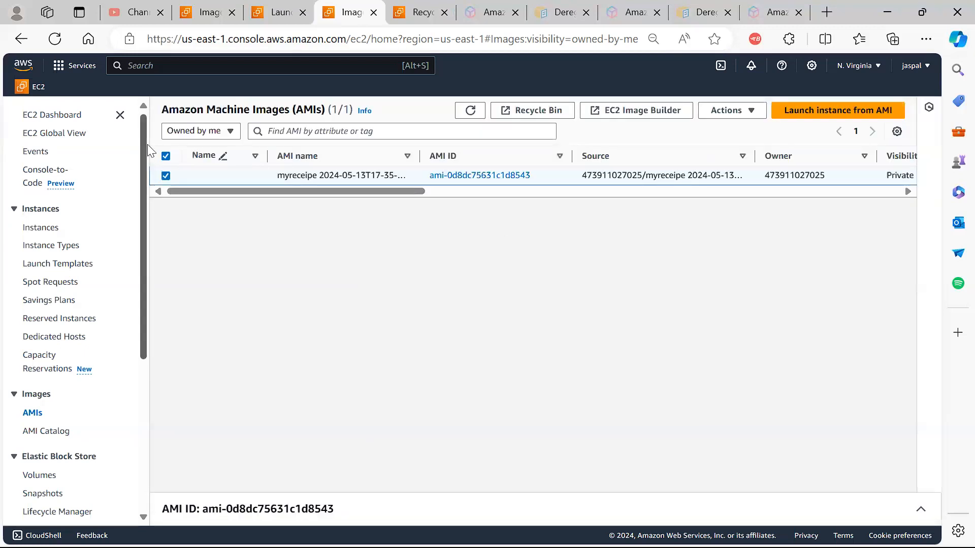
# Open a new instance launch form from the EC2 dashboard and view the available Amazon Linux quick-start images.
pyautogui.click(59, 121)
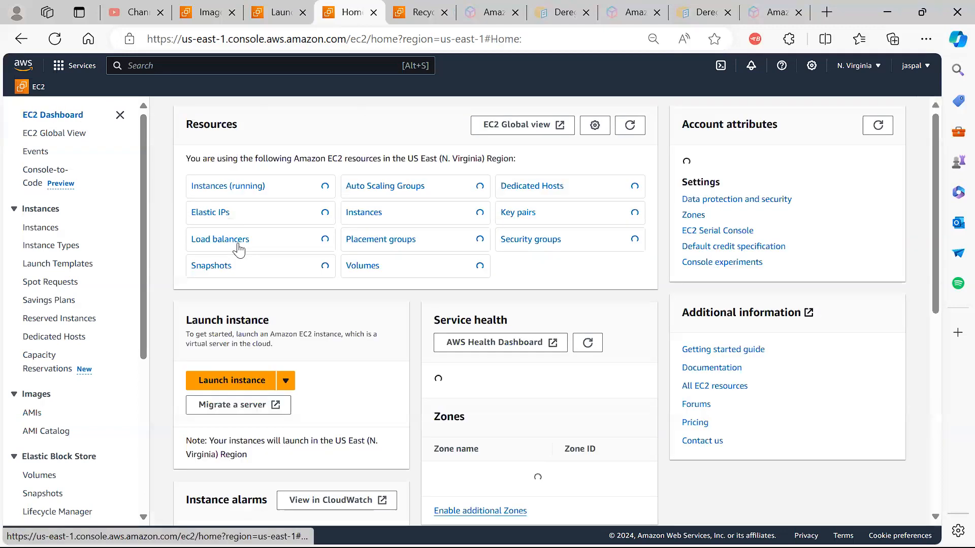
pyautogui.click(235, 380)
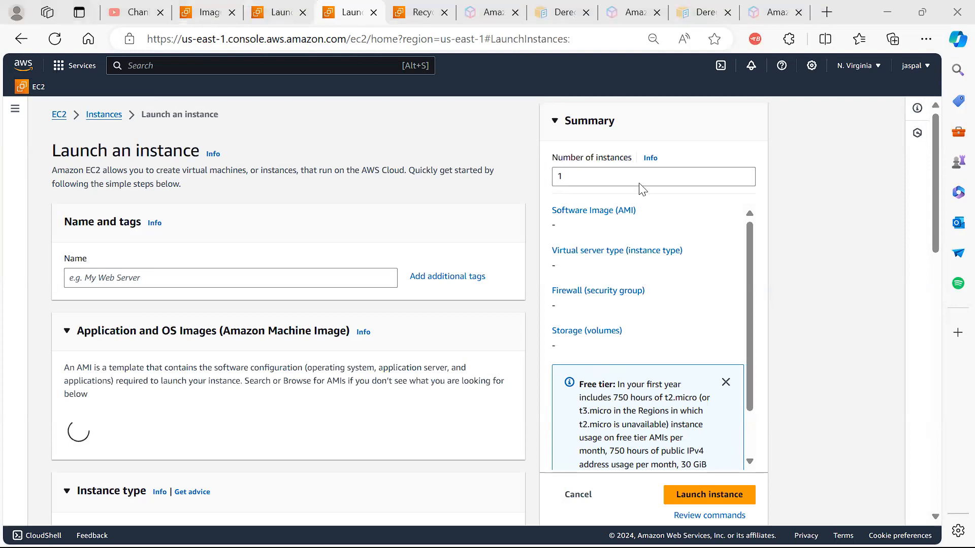
pyautogui.moveTo(750, 319); pyautogui.dragTo(751, 395)
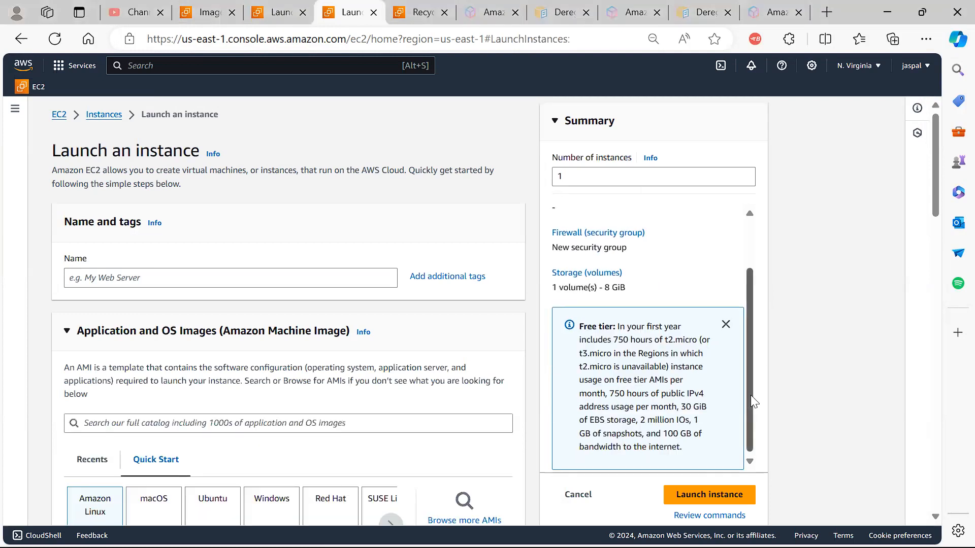
pyautogui.moveTo(936, 198); pyautogui.dragTo(933, 262)
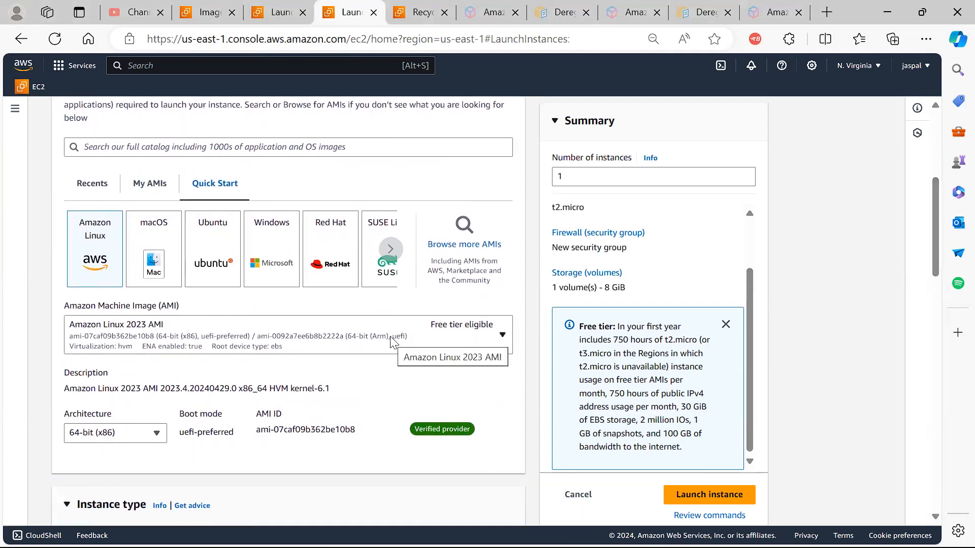
pyautogui.click(273, 329)
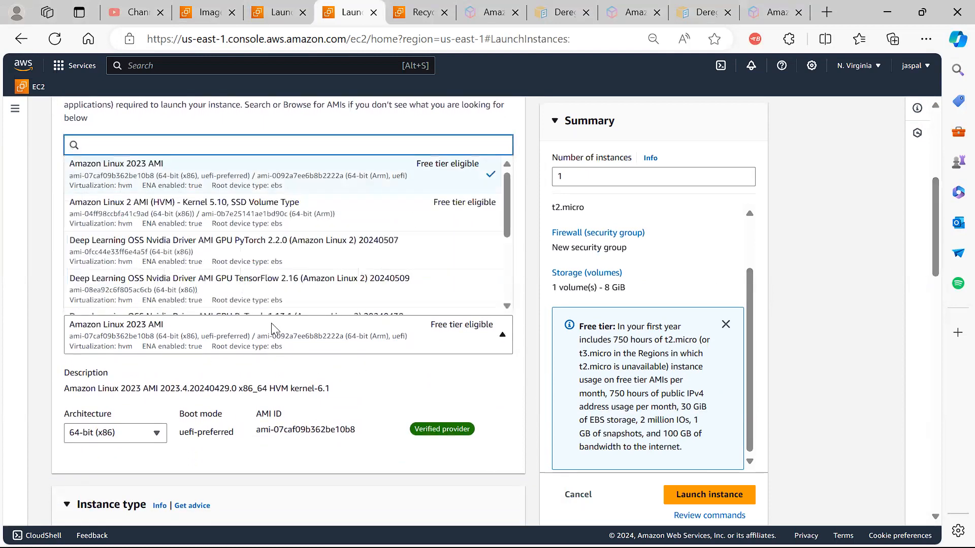
pyautogui.click(839, 343)
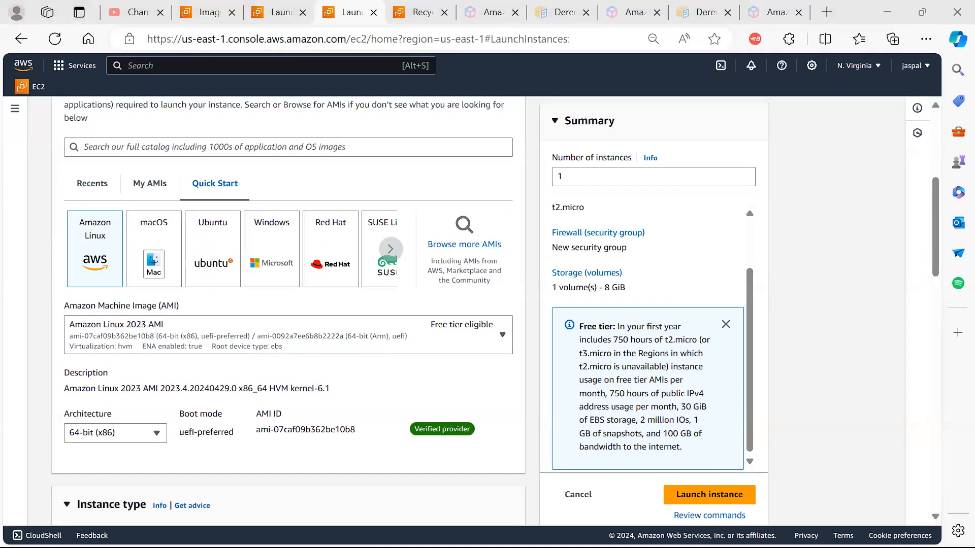
# View the self-owned and shared AMIs in the launch form, ending on the owned myreceipe image.
pyautogui.click(149, 183)
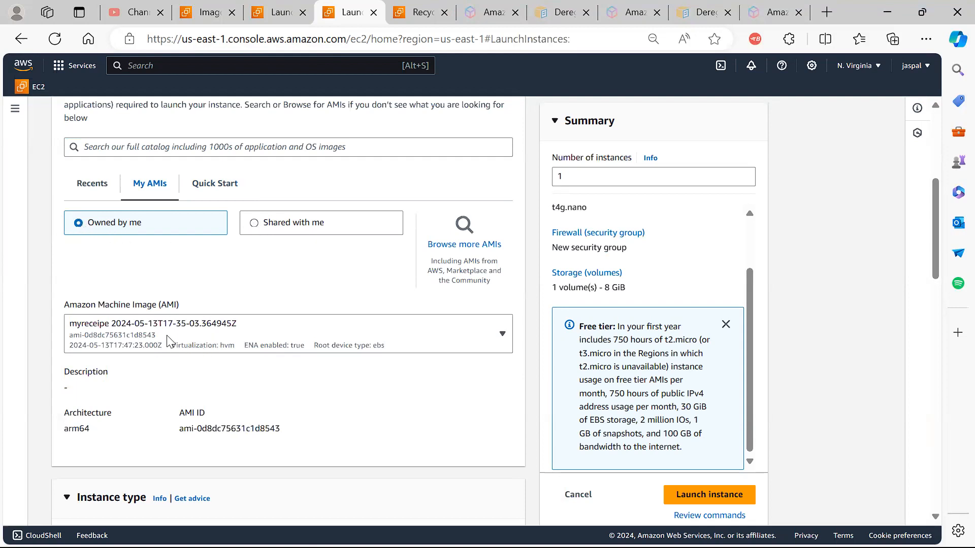
pyautogui.press('Down')
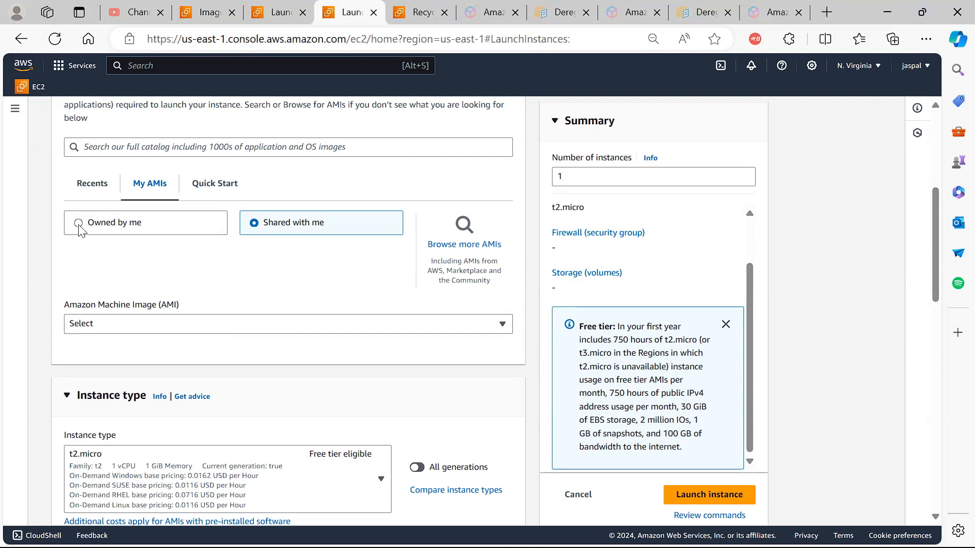
pyautogui.click(80, 227)
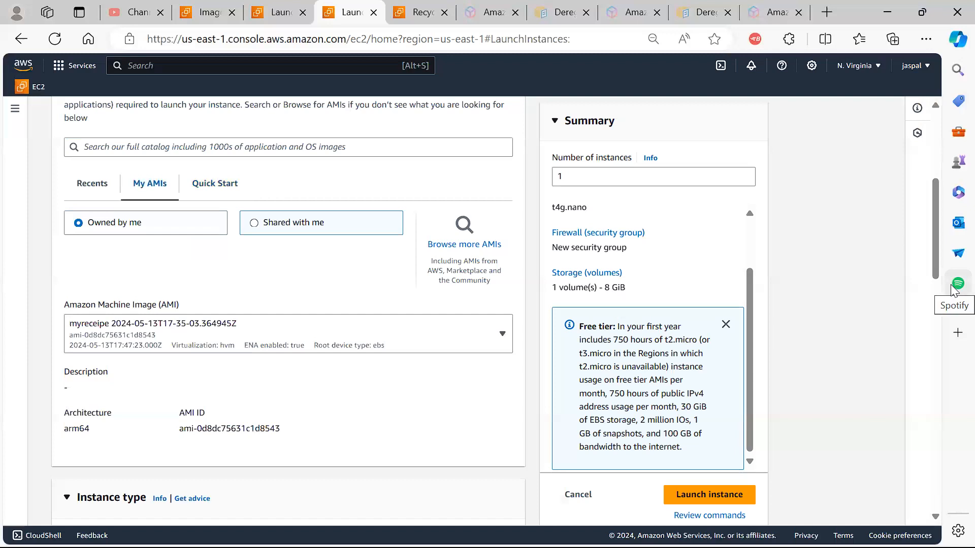
pyautogui.moveTo(939, 238); pyautogui.dragTo(937, 177)
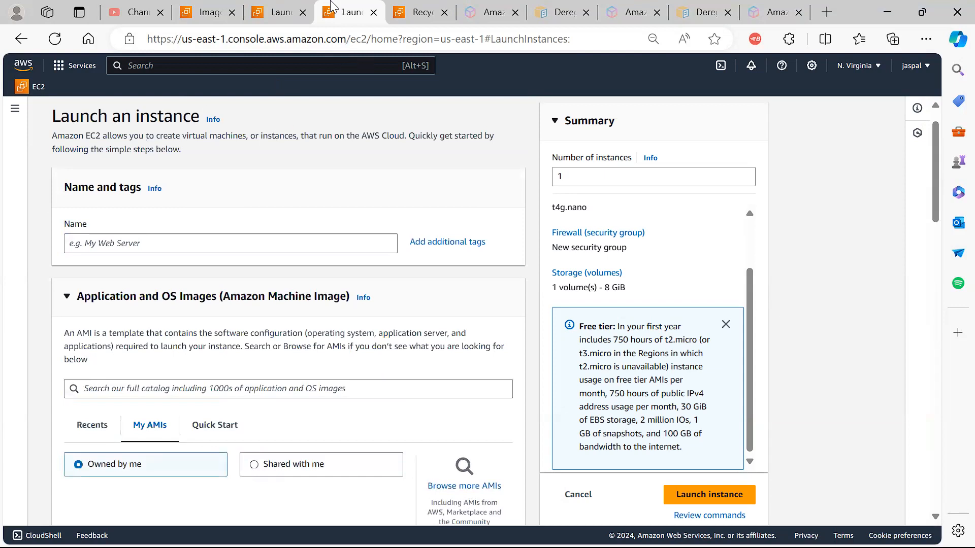
# Check the open Recycle Bin and instance launch pages and return to the AMI list.
pyautogui.click(419, 16)
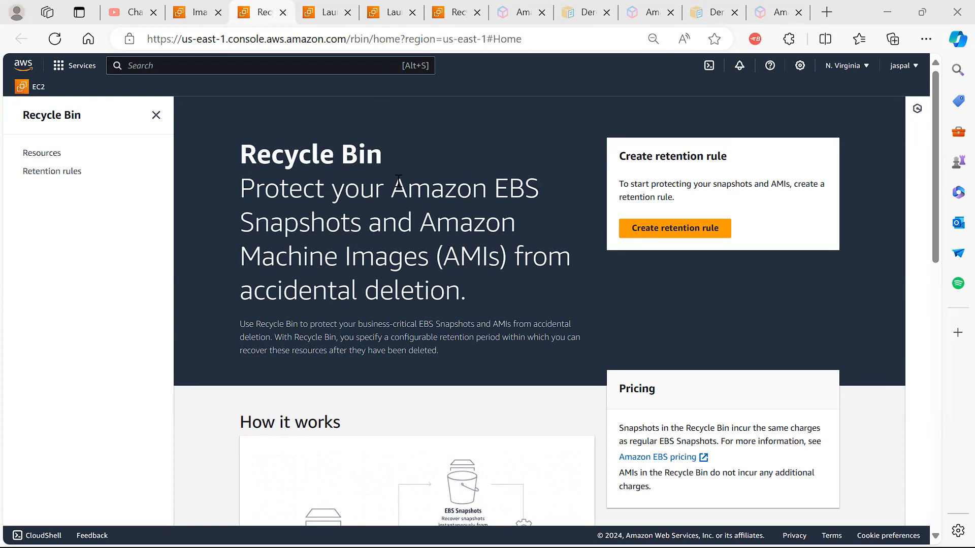
pyautogui.click(324, 15)
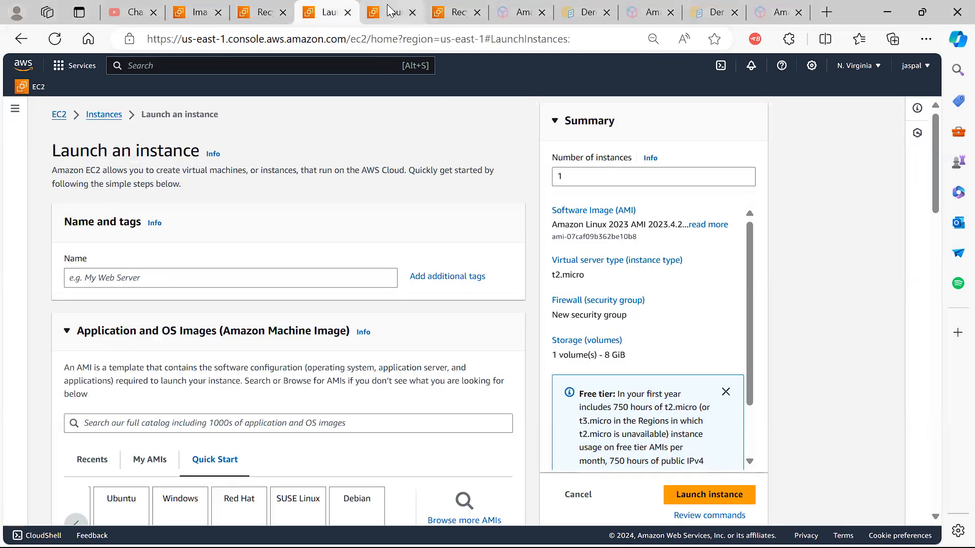
pyautogui.click(262, 12)
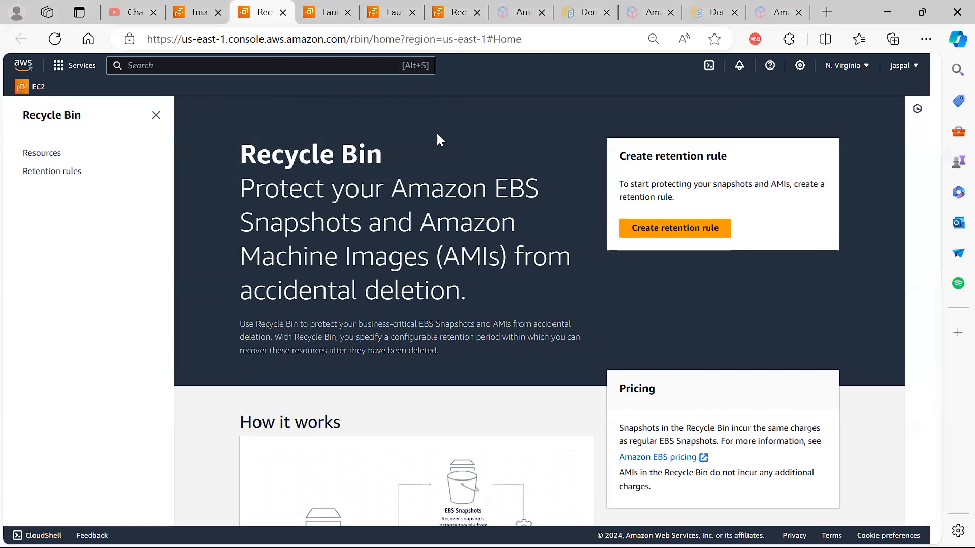
pyautogui.click(202, 13)
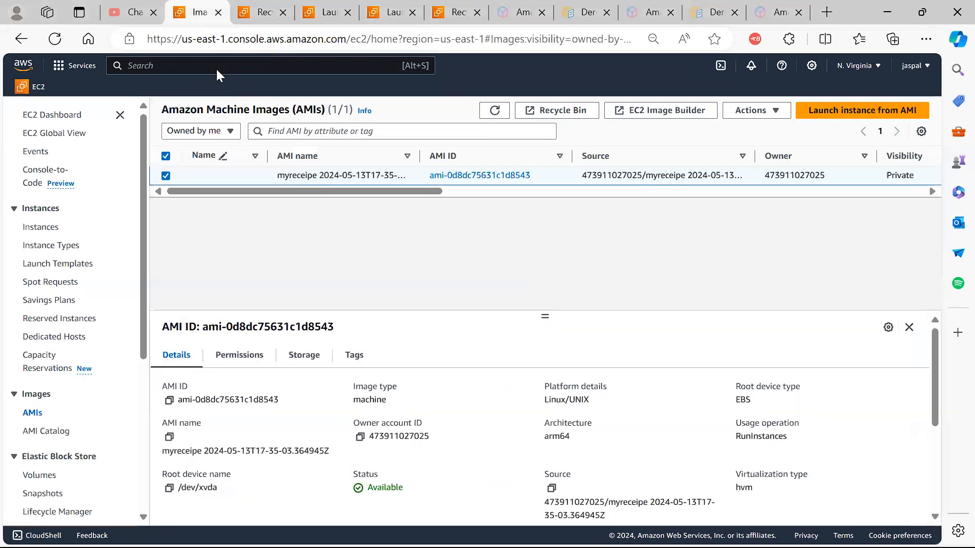
# Review the deregistration protection options of the selected myreceipe AMI and close them without saving.
pyautogui.click(742, 112)
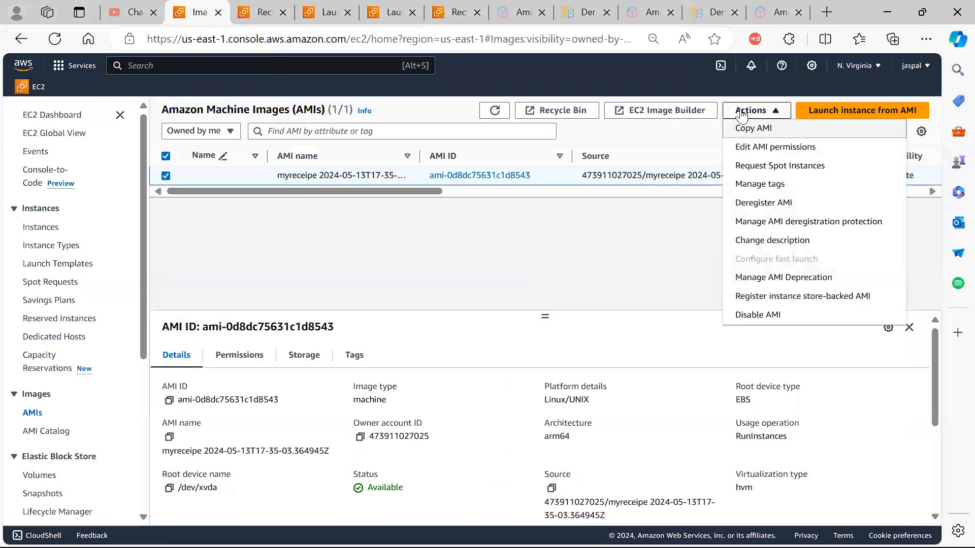
pyautogui.click(789, 223)
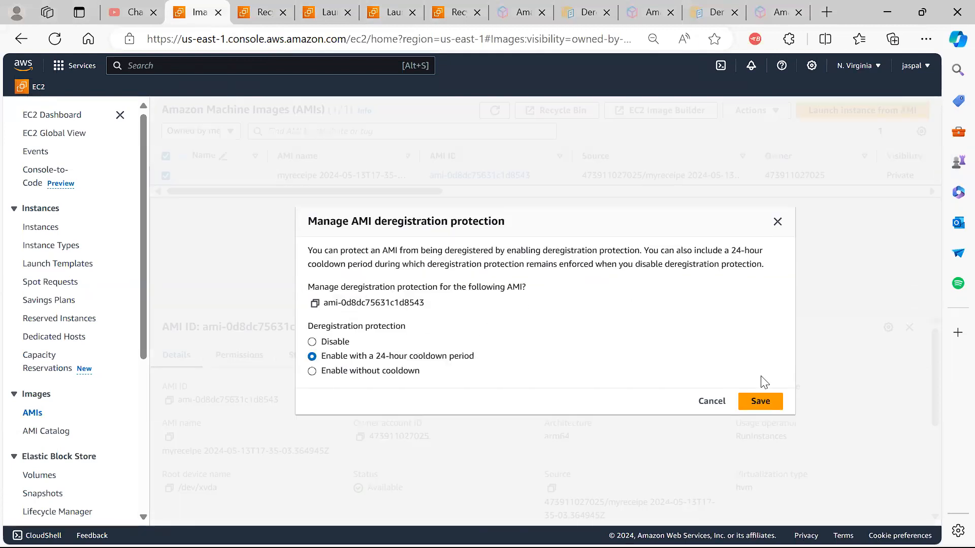
pyautogui.click(777, 222)
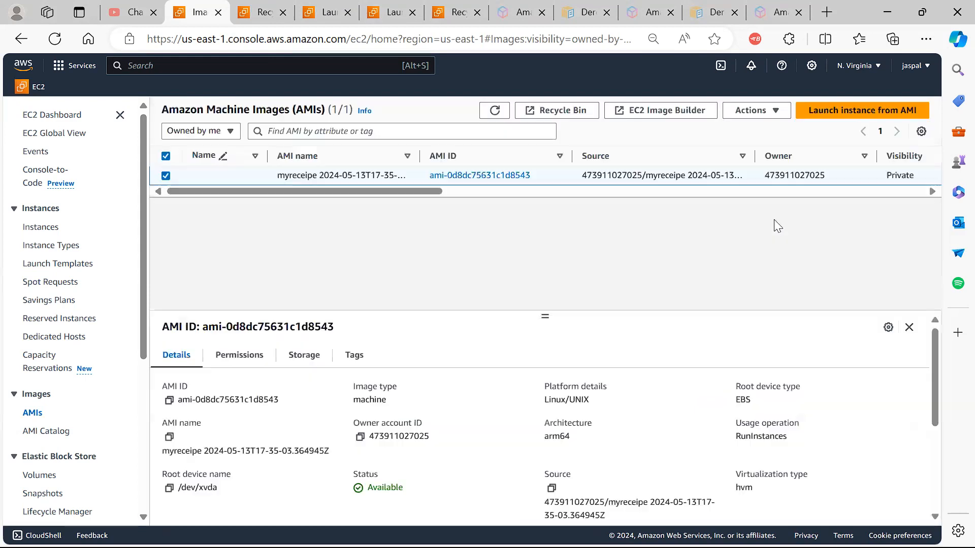
# View the actions available for the AMI and check its deregistration protection column in the list.
pyautogui.click(751, 110)
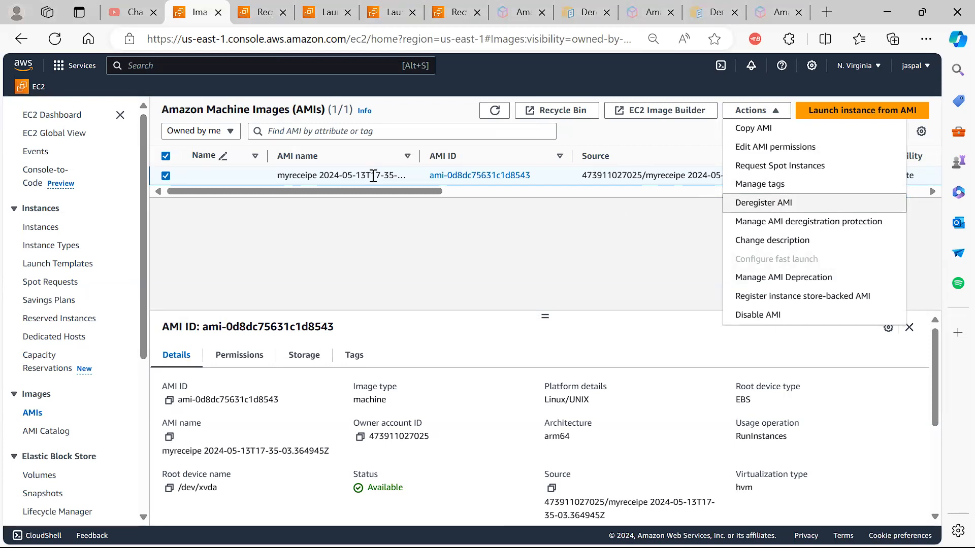
pyautogui.moveTo(332, 191); pyautogui.dragTo(741, 194)
pyautogui.click(596, 249)
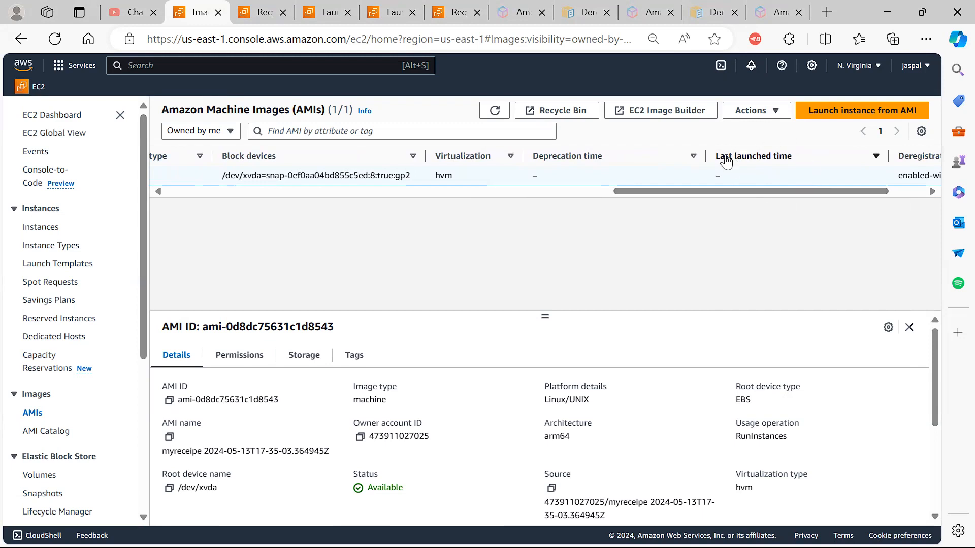
pyautogui.moveTo(774, 188); pyautogui.dragTo(823, 189)
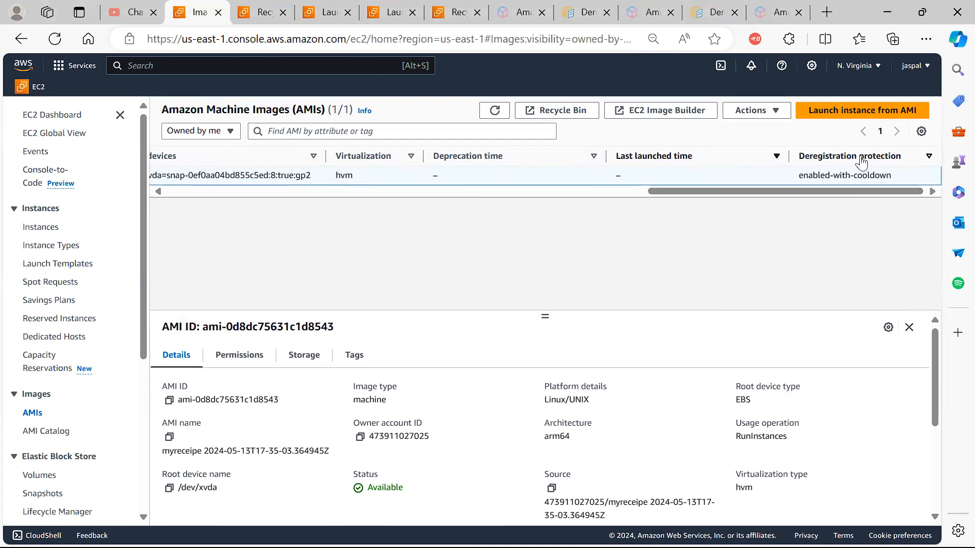
pyautogui.moveTo(819, 176); pyautogui.dragTo(880, 178)
pyautogui.moveTo(753, 190); pyautogui.dragTo(845, 179)
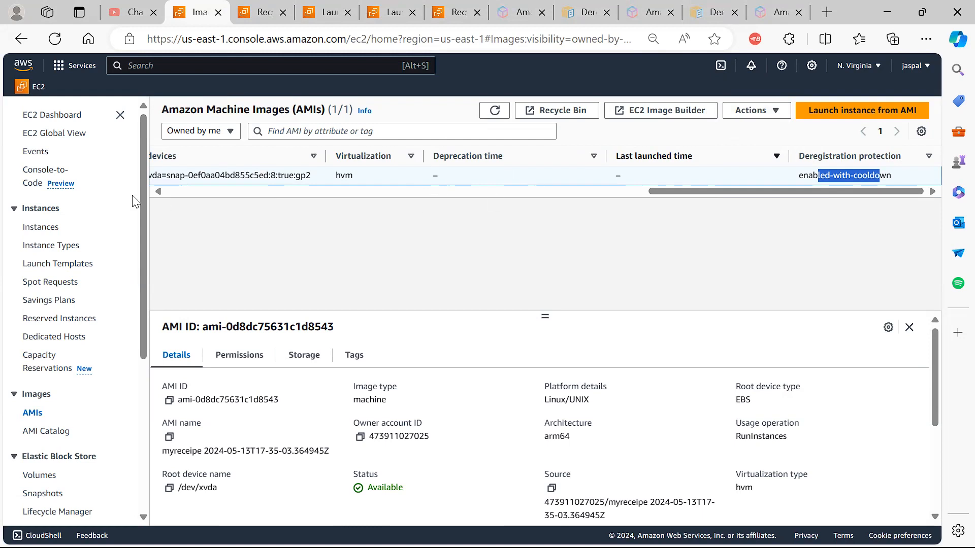
# Open the Console-to-Code page and show the help information on its recorded actions.
pyautogui.moveTo(141, 231); pyautogui.dragTo(141, 241)
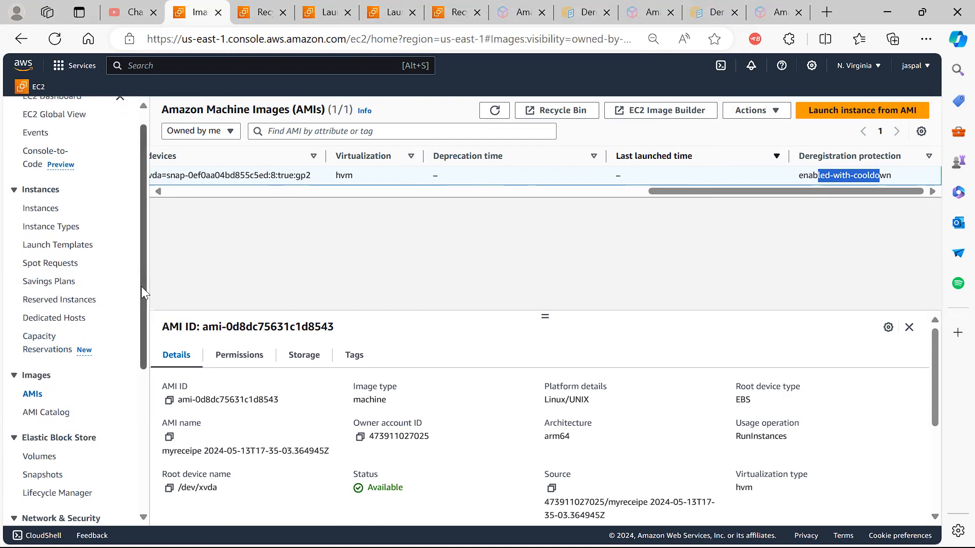
pyautogui.moveTo(141, 286); pyautogui.dragTo(138, 202)
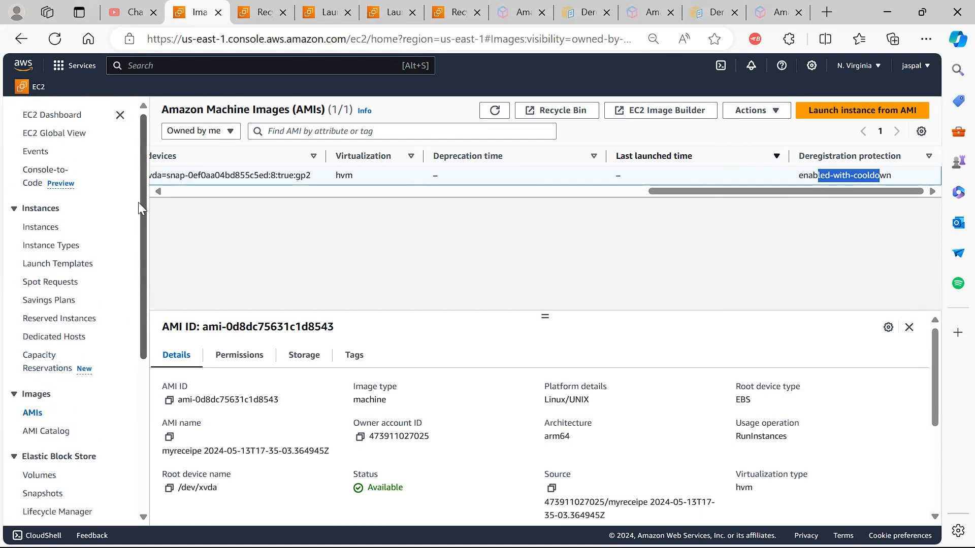
pyautogui.click(41, 179)
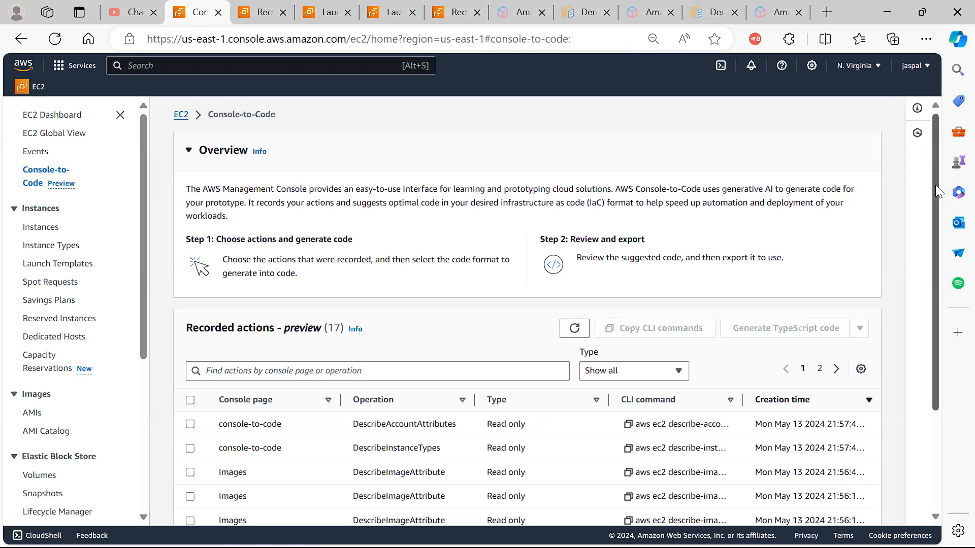
pyautogui.click(354, 330)
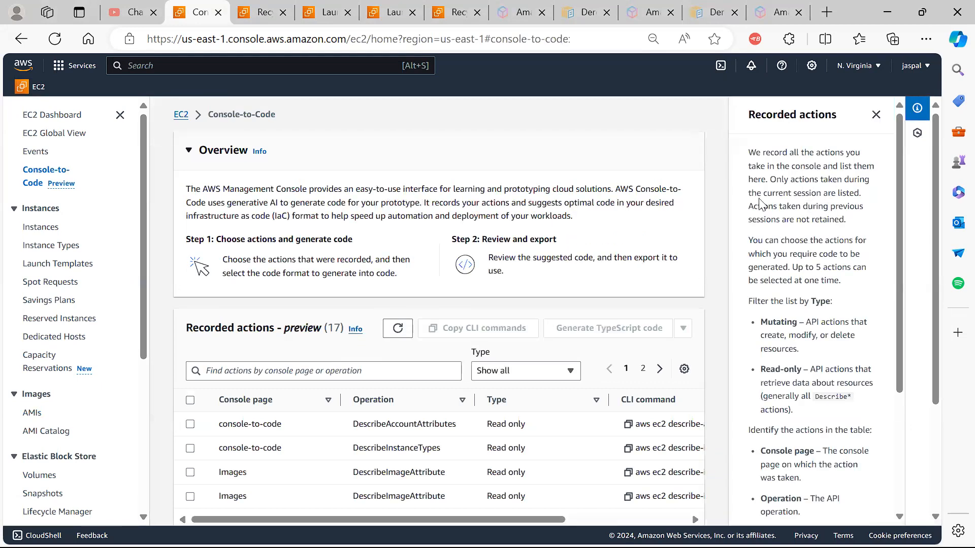
# Read the recorded actions help through to its end and the Console-to-Code overview description.
pyautogui.moveTo(775, 178); pyautogui.dragTo(788, 206)
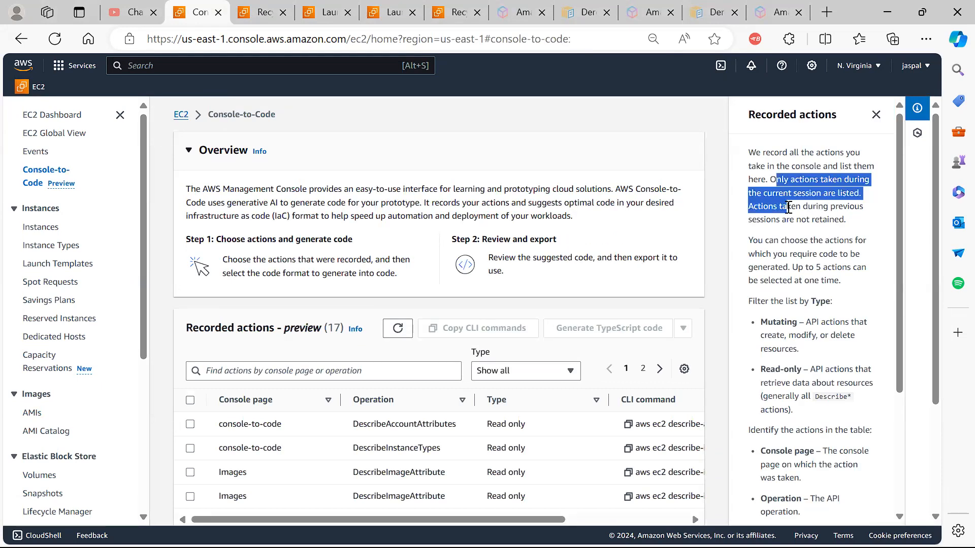
pyautogui.click(847, 254)
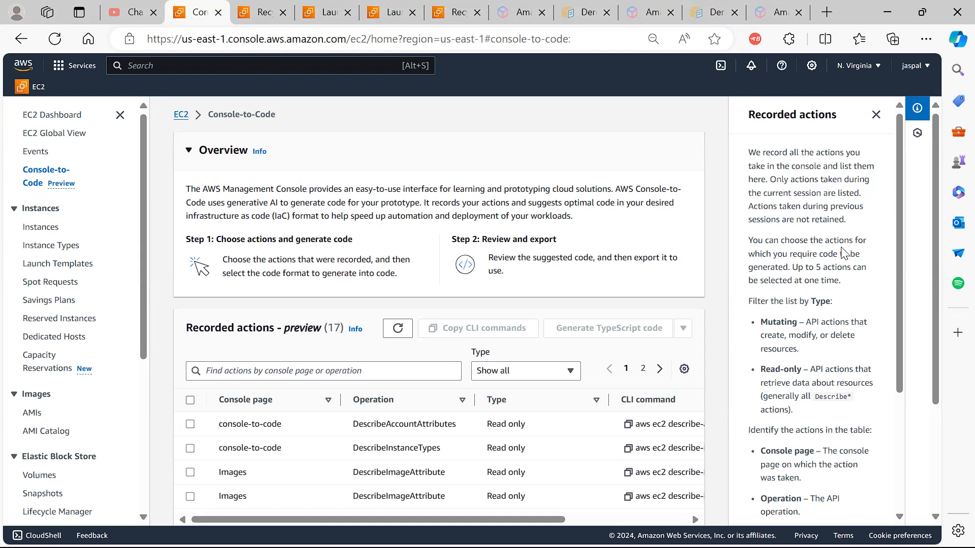
pyautogui.moveTo(751, 152); pyautogui.dragTo(811, 268)
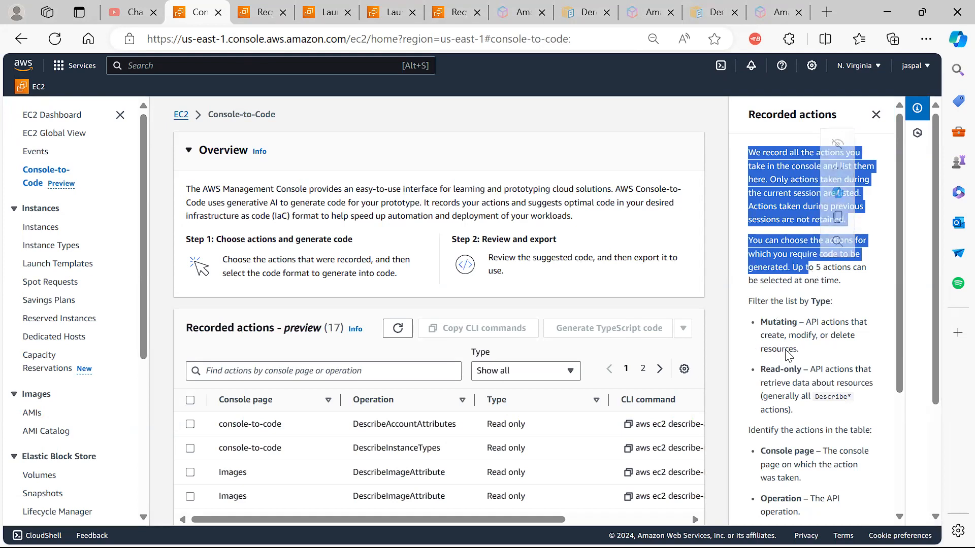
pyautogui.moveTo(854, 267); pyautogui.dragTo(858, 267)
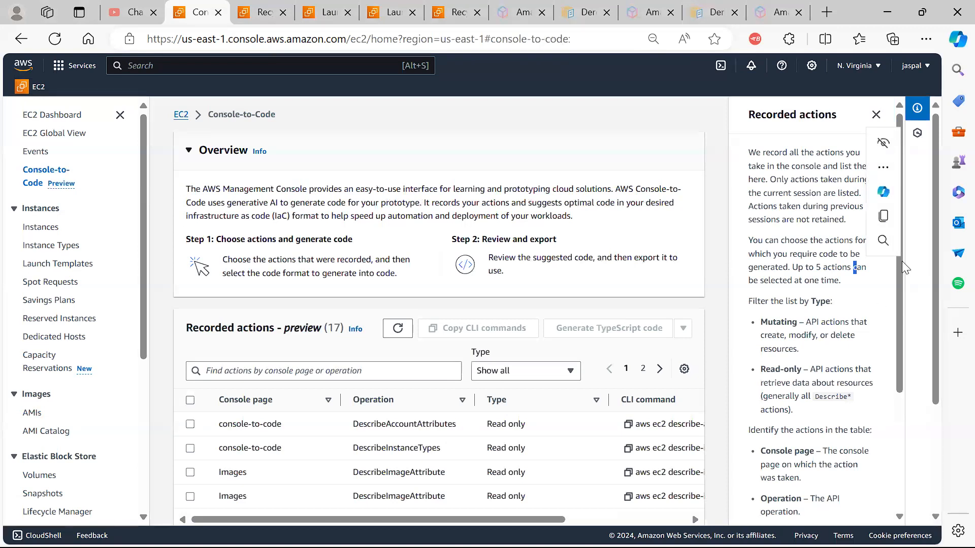
pyautogui.doubleClick(810, 280)
pyautogui.scroll(-2, 893, 344)
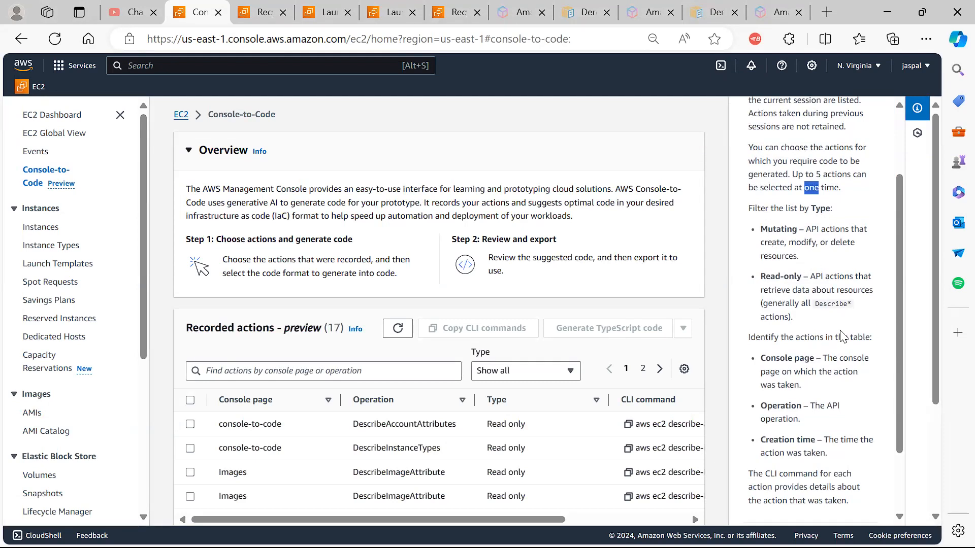
pyautogui.click(891, 327)
pyautogui.moveTo(891, 363); pyautogui.dragTo(890, 458)
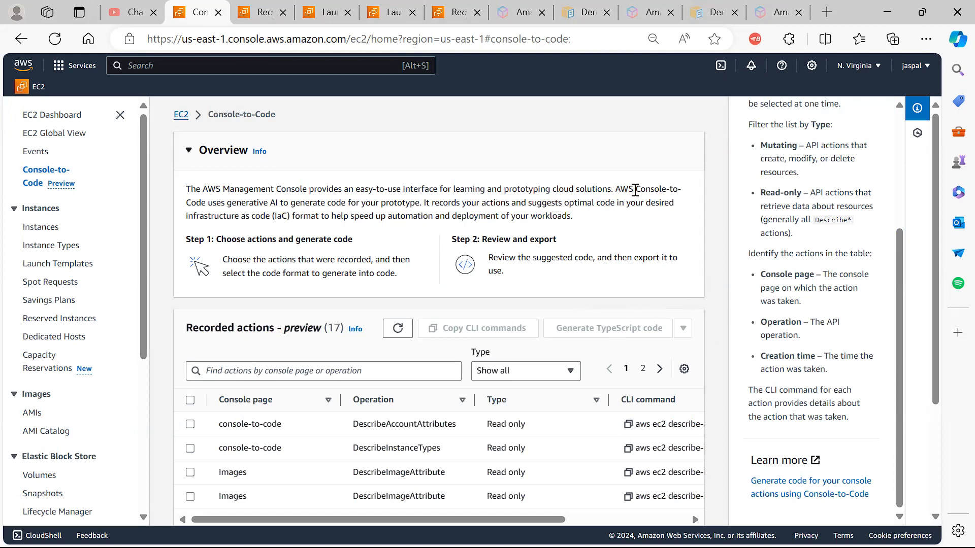
pyautogui.moveTo(634, 190); pyautogui.dragTo(320, 210)
pyautogui.click(376, 219)
# Start a new instance launch from the EC2 dashboard and name the instance myec2.
pyautogui.click(64, 116)
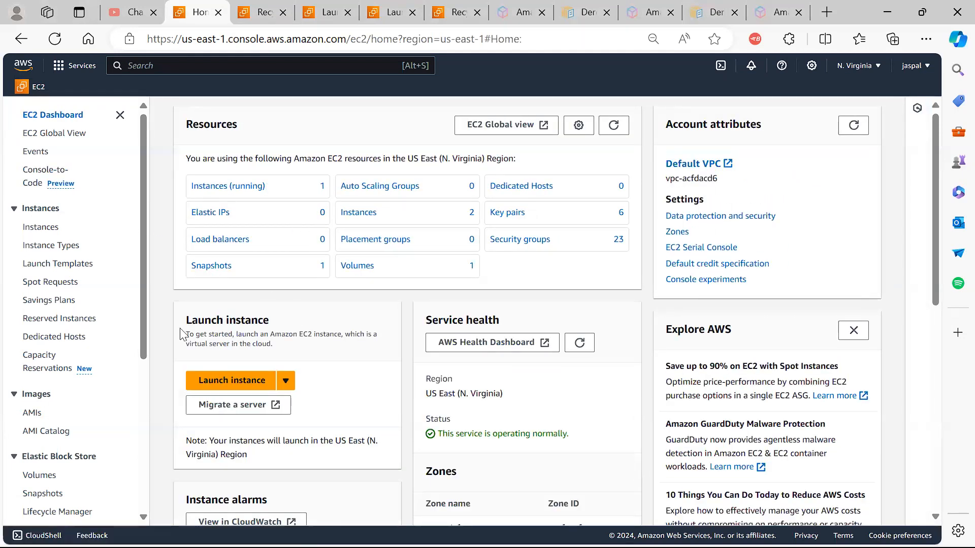
pyautogui.click(213, 385)
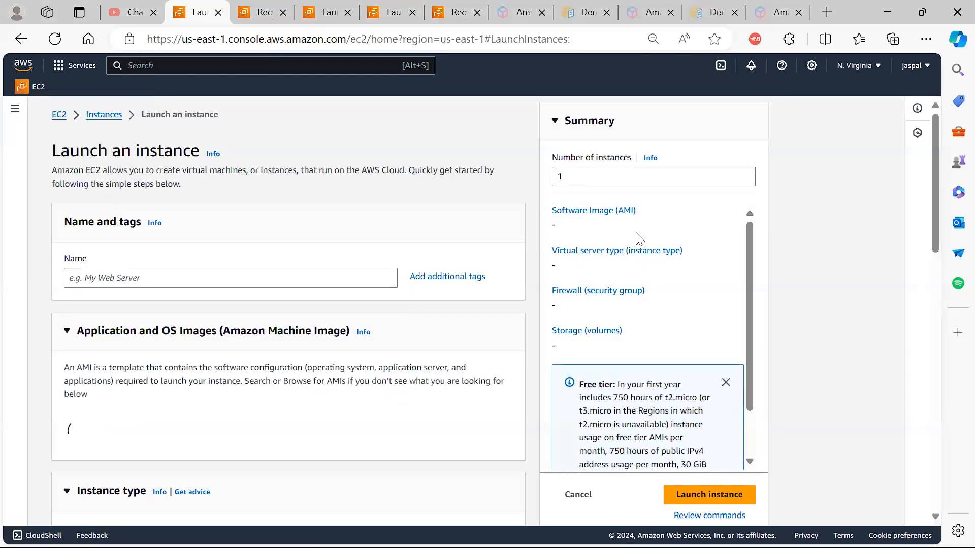
pyautogui.click(229, 278)
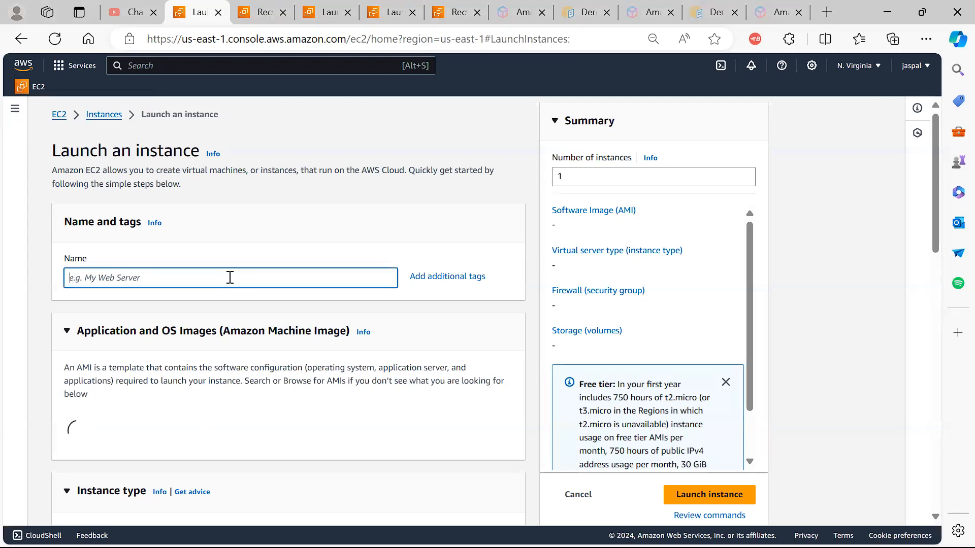
pyautogui.write('myec2')
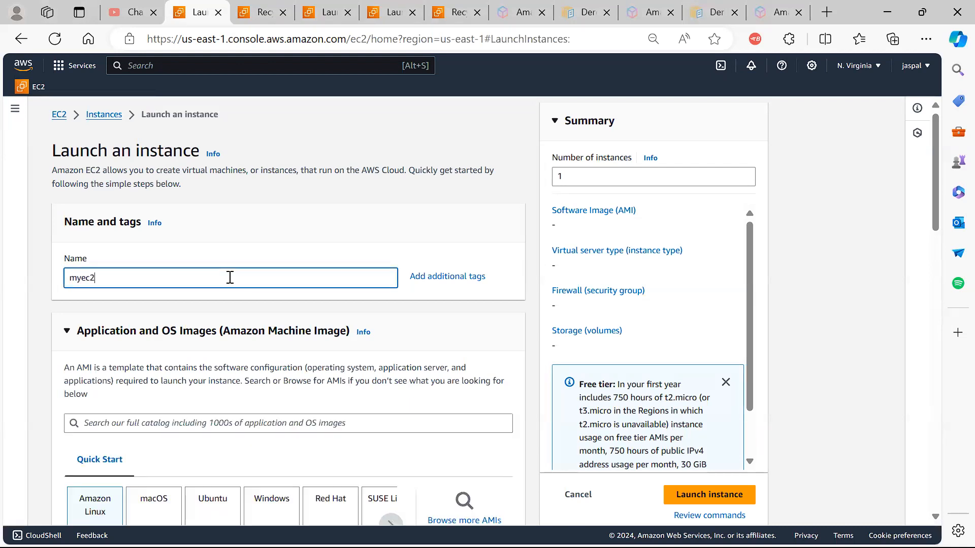
# Complete the instance name as myec2demo and choose the existing key pair mynewec2 for login.
pyautogui.write('s')
pyautogui.press('BackSpace')
pyautogui.write('demo')
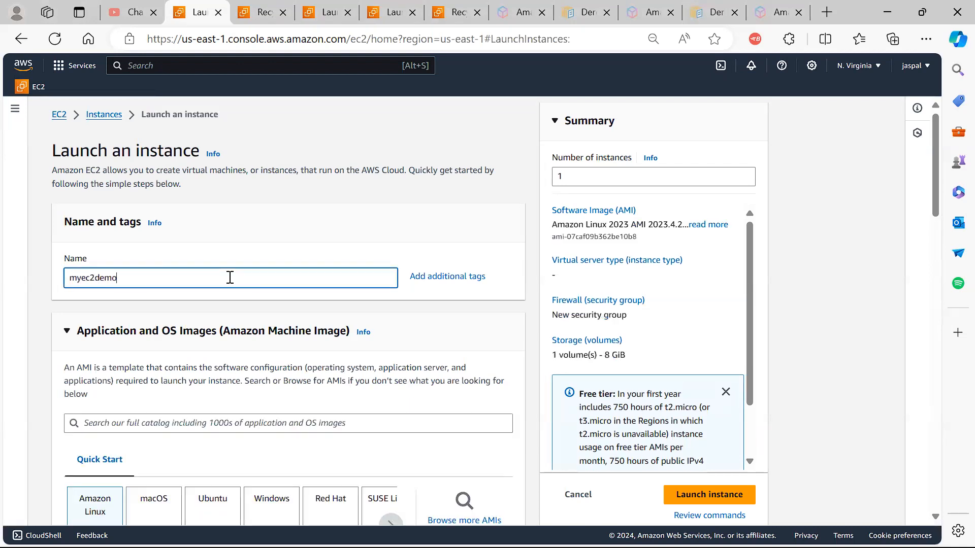
pyautogui.moveTo(934, 160); pyautogui.dragTo(911, 351)
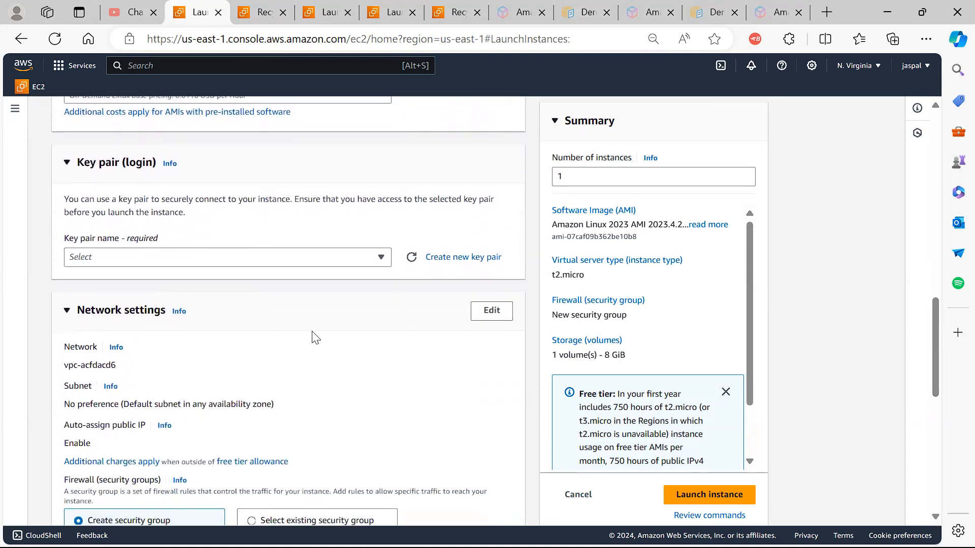
pyautogui.click(295, 260)
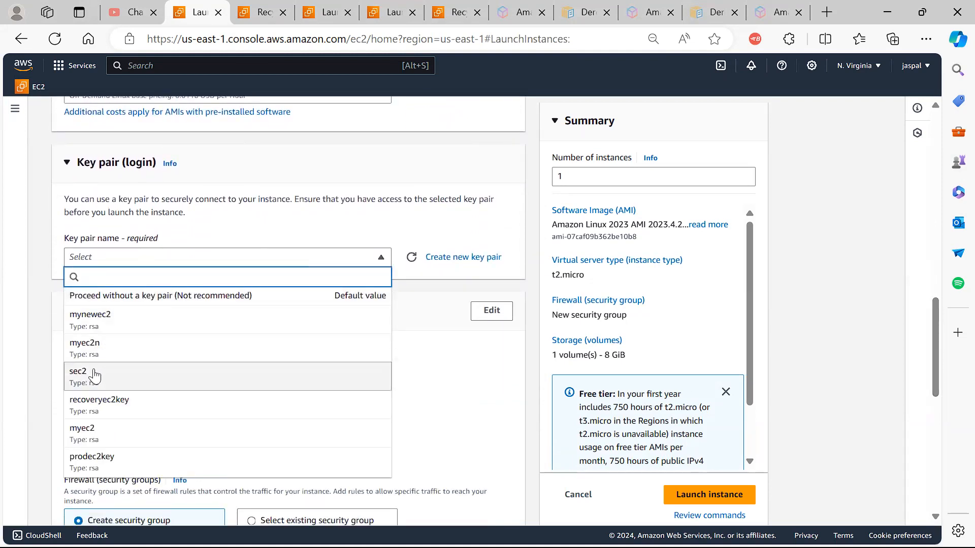
pyautogui.click(95, 320)
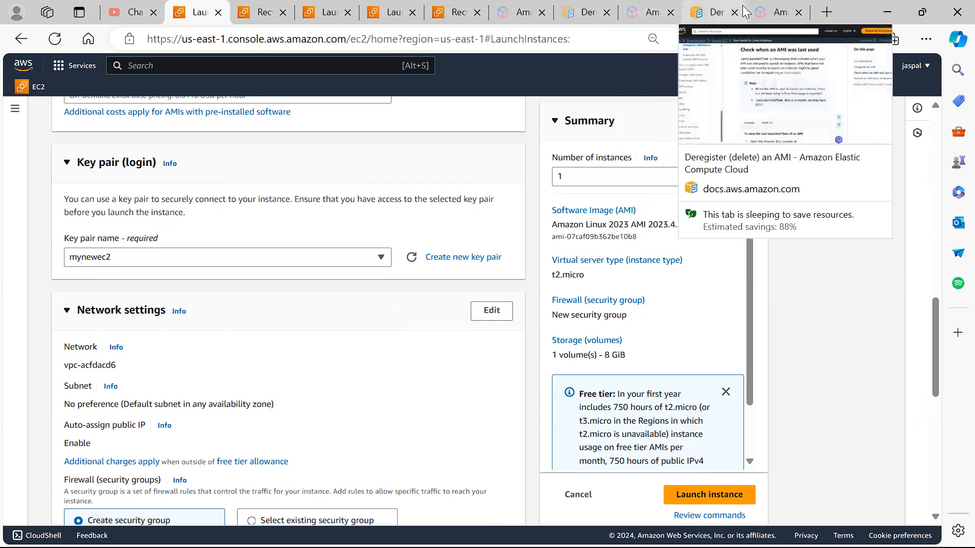
# Read the AWS announcement on Amazon EC2 Inf2 instances in new regions, highlighting the title and the supported applications.
pyautogui.click(775, 14)
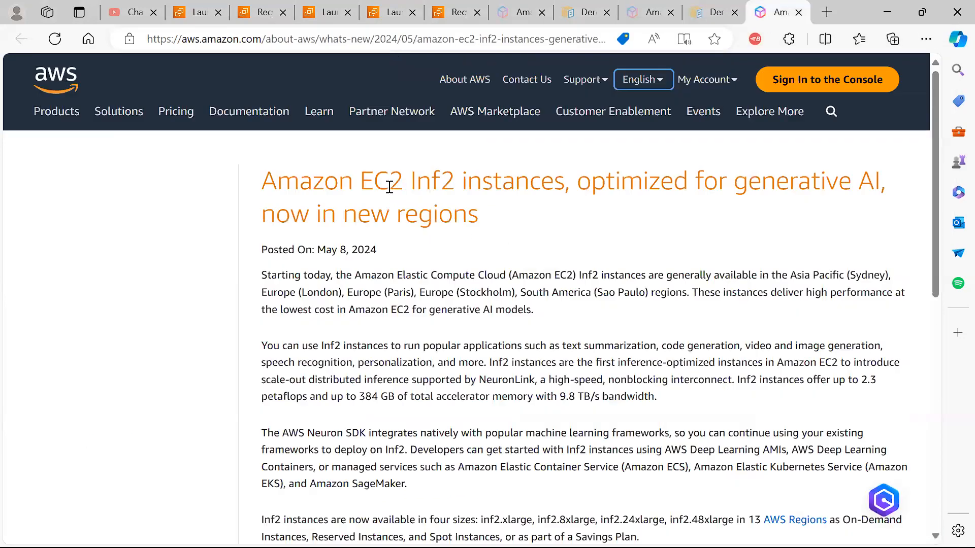
pyautogui.moveTo(290, 187); pyautogui.dragTo(576, 184)
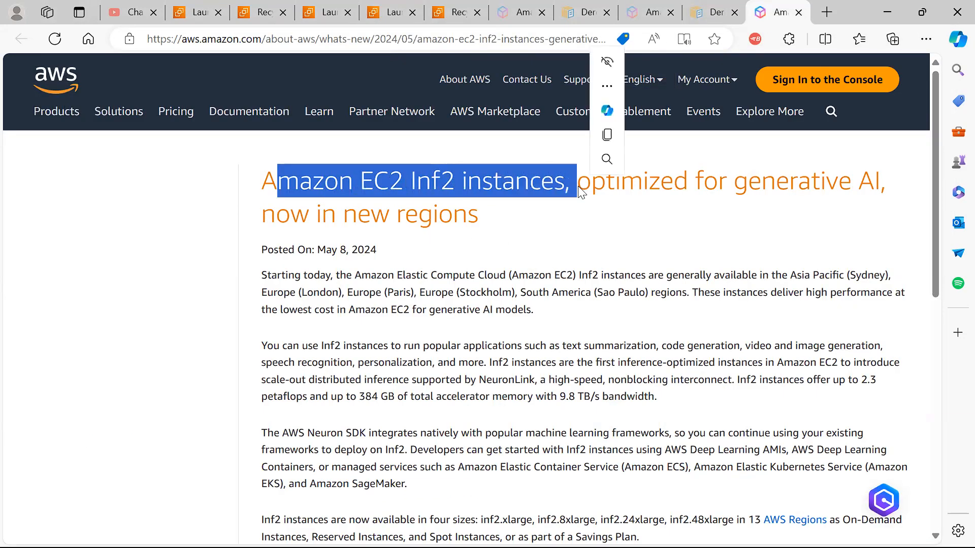
pyautogui.click(710, 216)
pyautogui.moveTo(933, 155); pyautogui.dragTo(932, 180)
pyautogui.moveTo(482, 297); pyautogui.dragTo(618, 299)
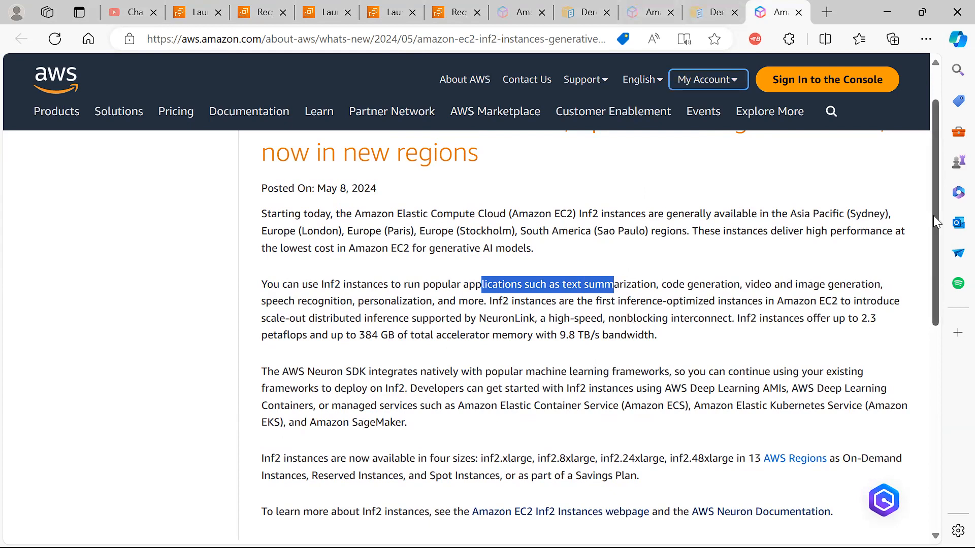
pyautogui.scroll(2, 933, 216)
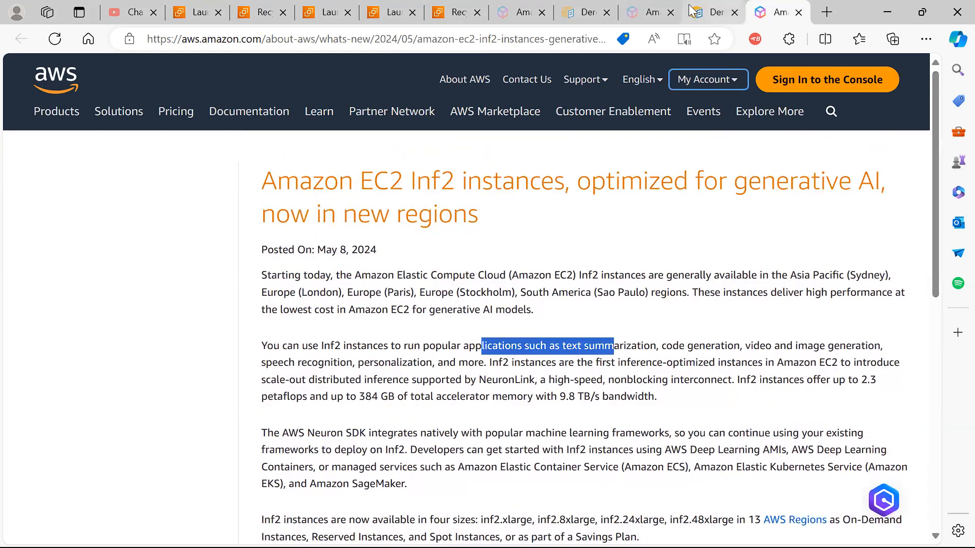
pyautogui.moveTo(645, 13)
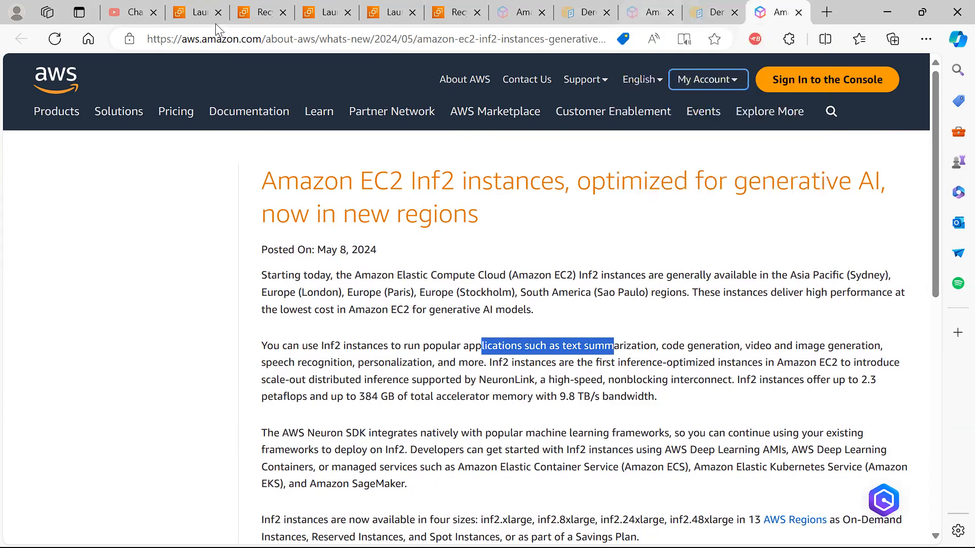
# Return to the instance launch form, review the remaining network and storage settings, and launch the instance.
pyautogui.click(188, 13)
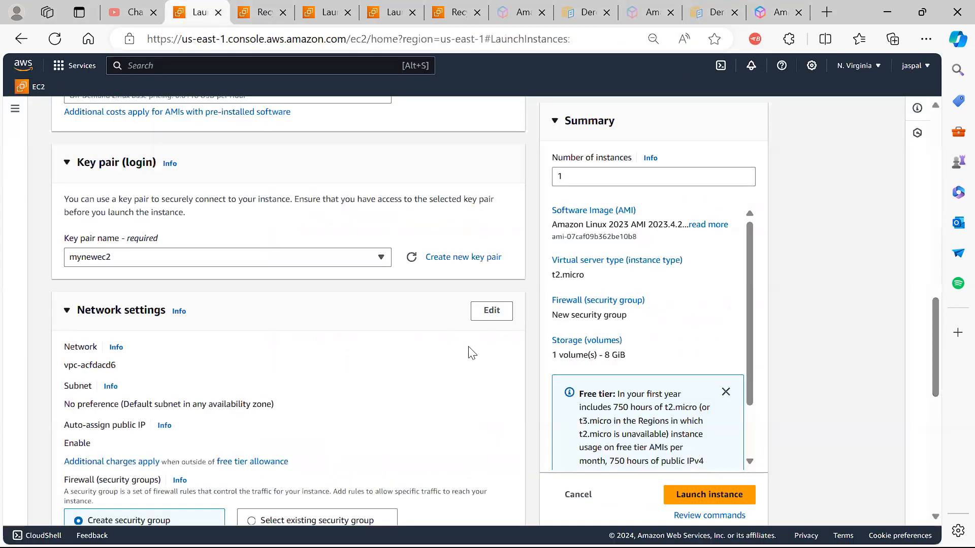
pyautogui.moveTo(931, 318); pyautogui.dragTo(904, 446)
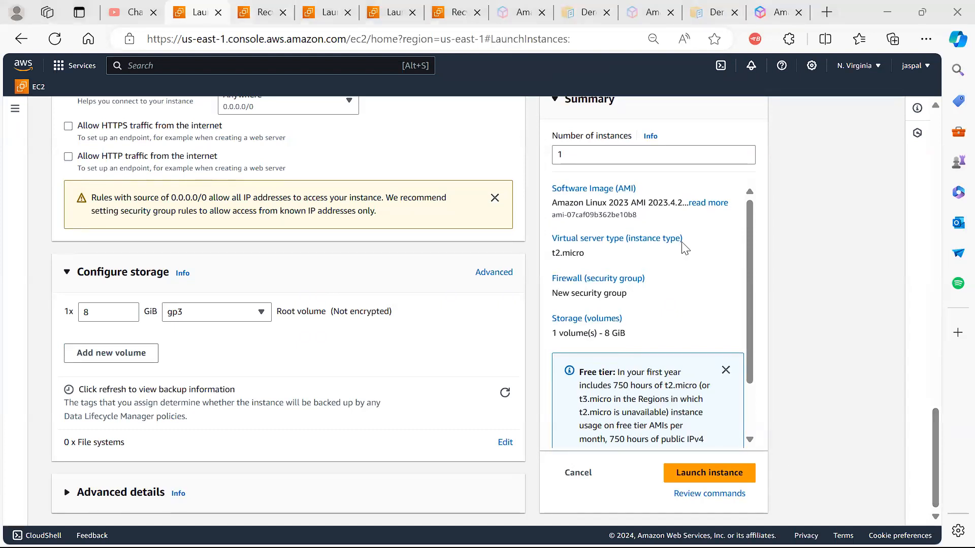
pyautogui.click(698, 479)
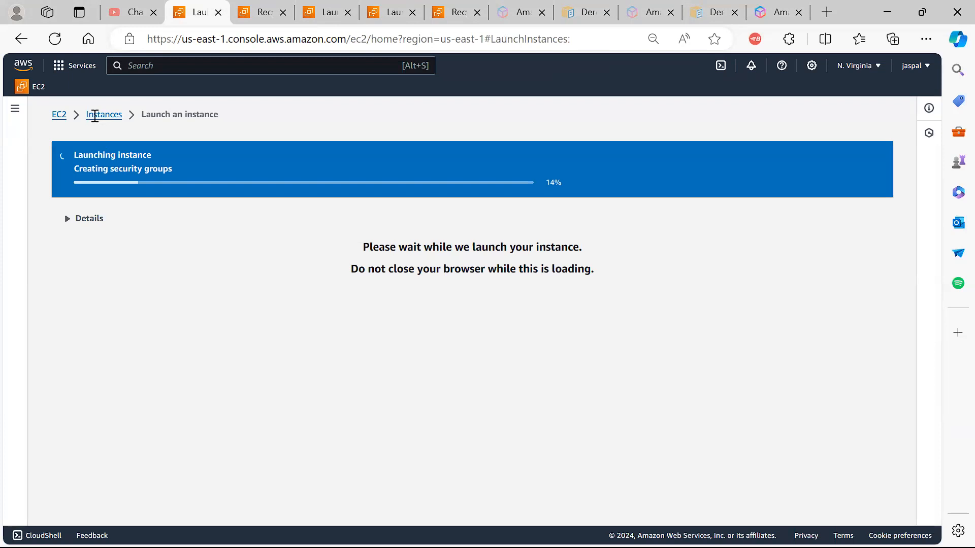
# Open Console-to-Code from the EC2 dashboard and copy the CLI command of the recorded RunInstances action.
pyautogui.click(59, 117)
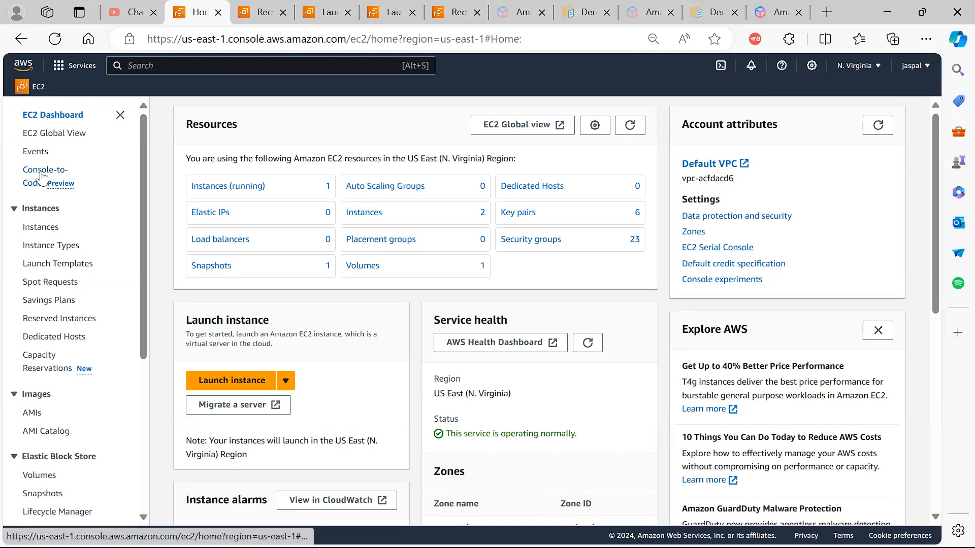
pyautogui.click(43, 178)
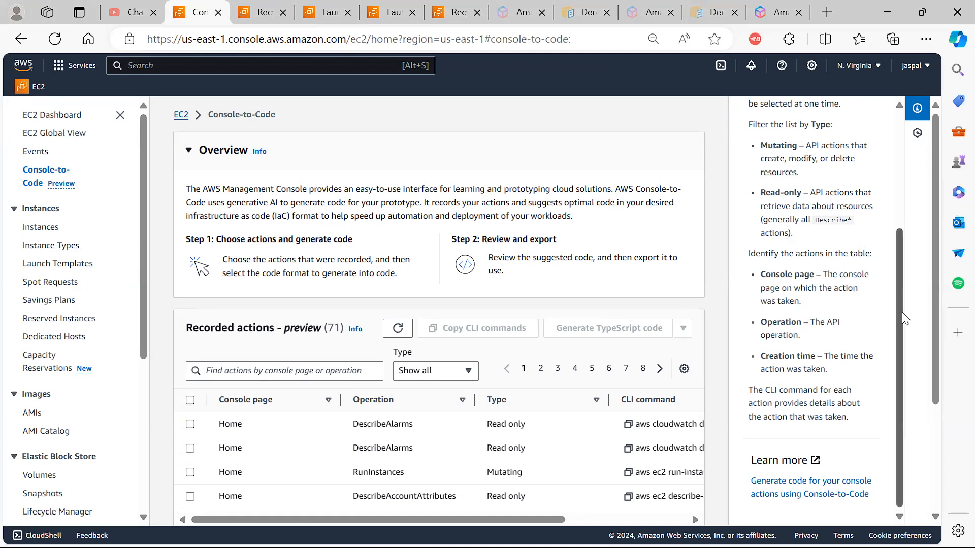
pyautogui.moveTo(935, 373); pyautogui.dragTo(915, 485)
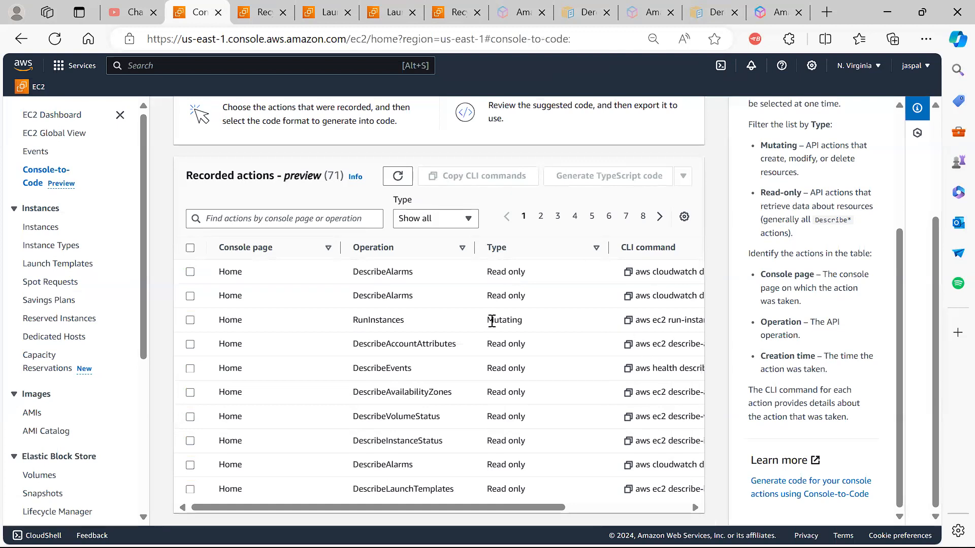
pyautogui.click(628, 321)
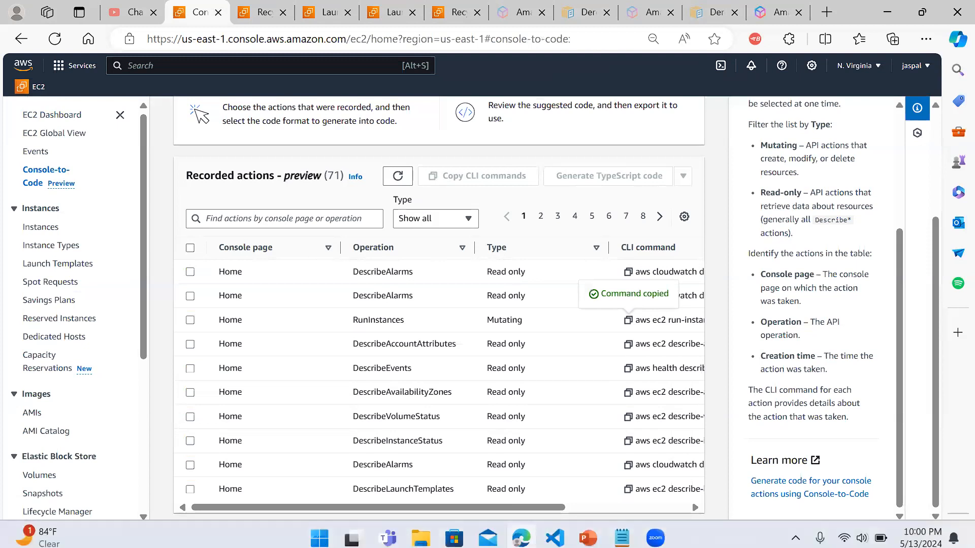
# Switch to Visual Studio Code, open a new terminal and paste the copied aws ec2 run-instances command without running it.
pyautogui.click(554, 530)
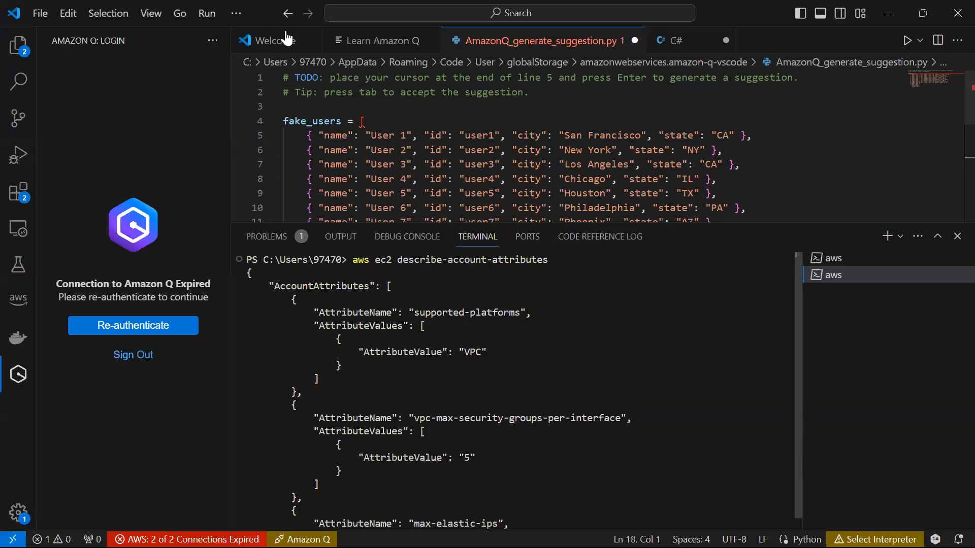
pyautogui.click(235, 13)
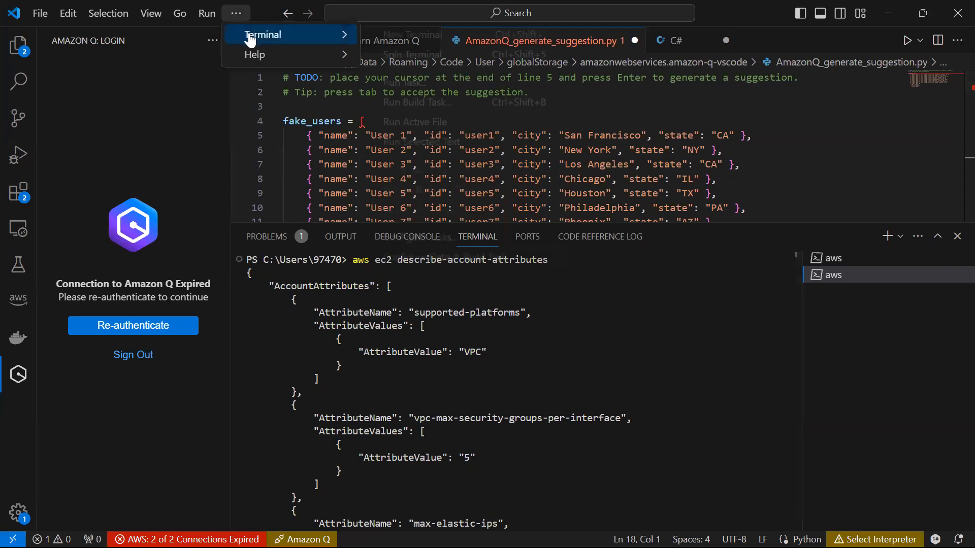
pyautogui.moveTo(250, 35)
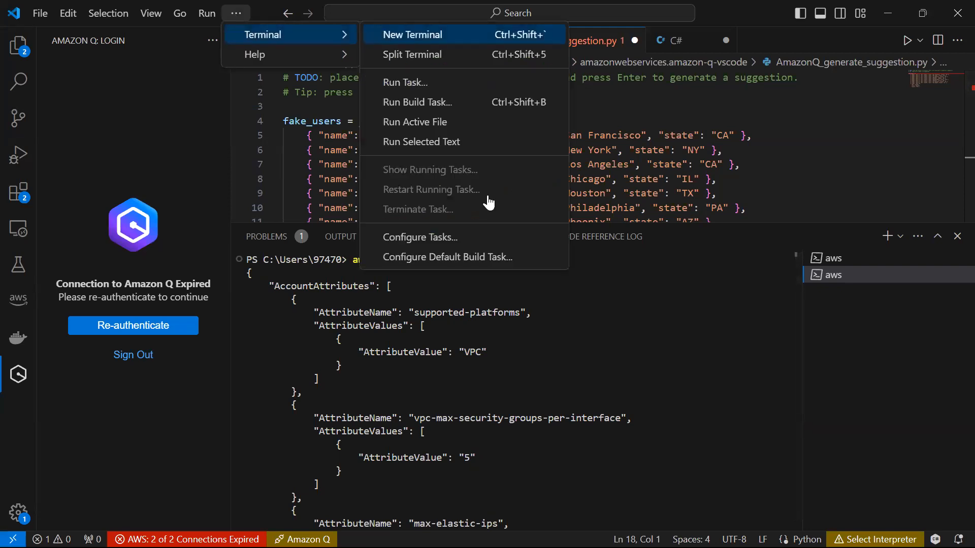
pyautogui.press('Return')
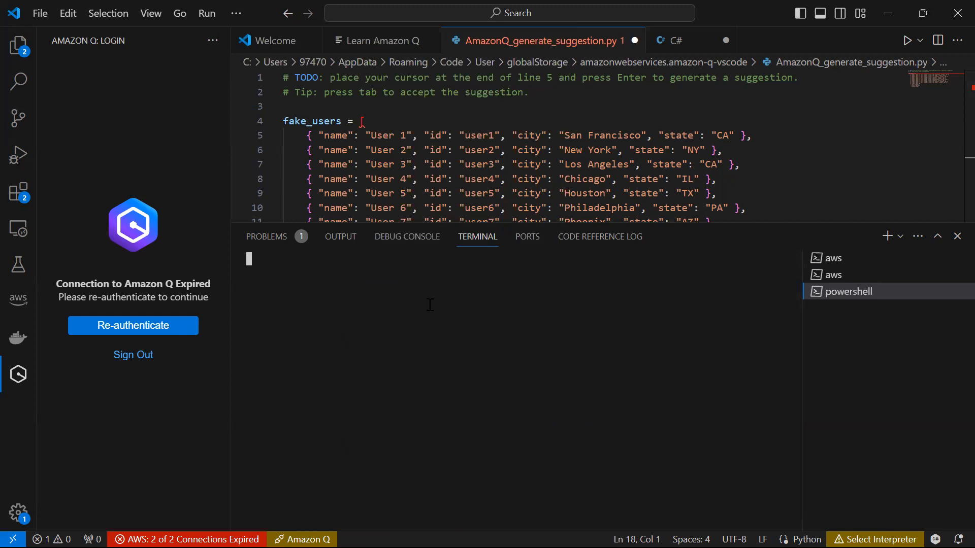
pyautogui.hotkey('ctrl', 'v')
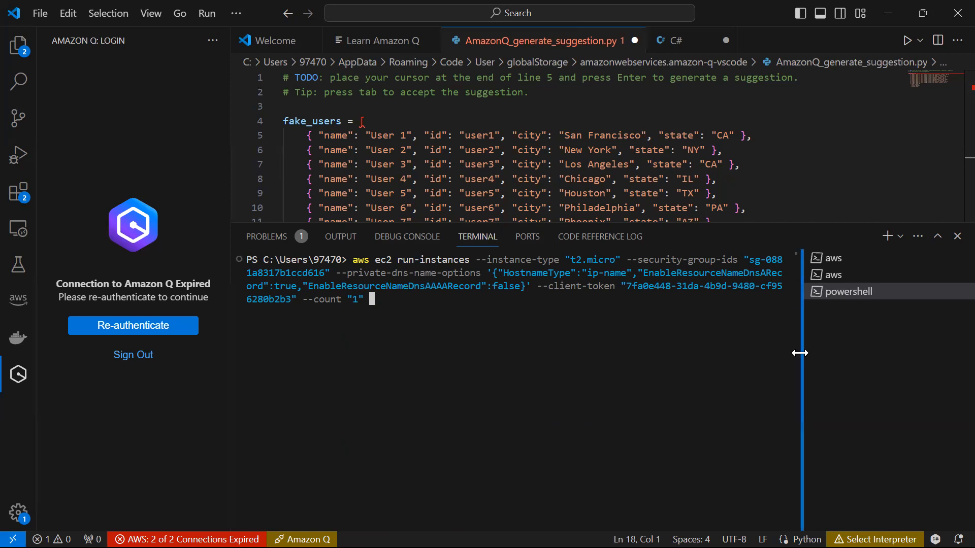
pyautogui.moveTo(800, 352); pyautogui.dragTo(750, 353)
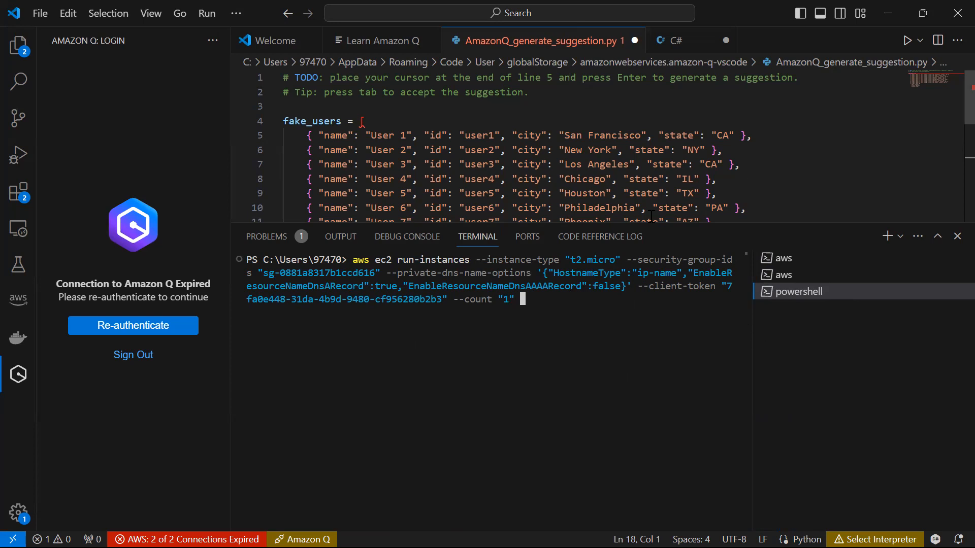
# Switch back to the browser, select the recorded RunInstances action and generate CloudFormation JSON code from it.
pyautogui.click(889, 12)
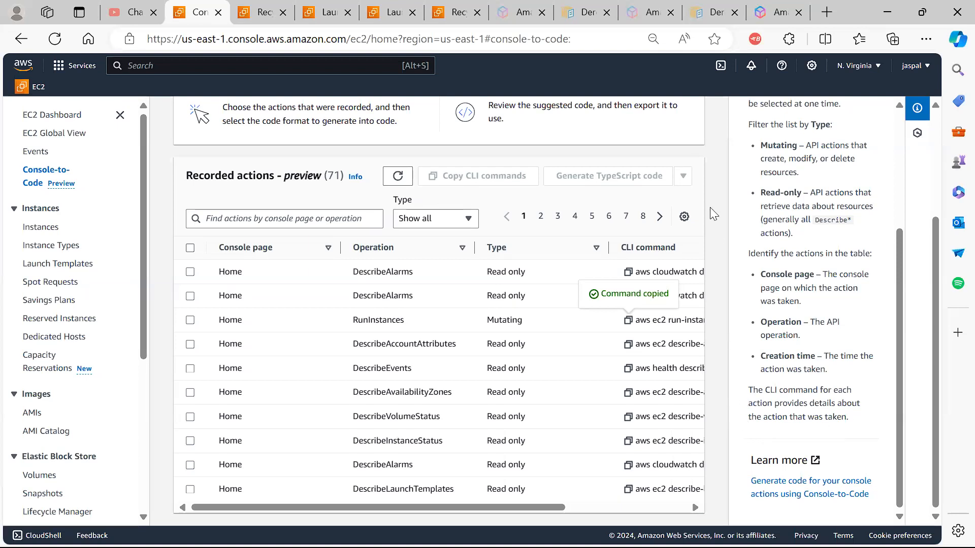
pyautogui.click(634, 187)
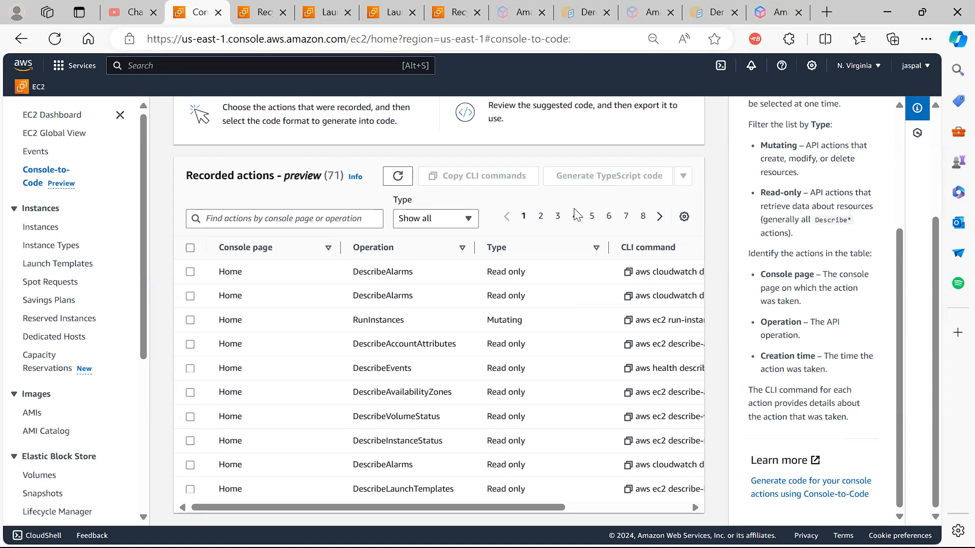
pyautogui.click(190, 320)
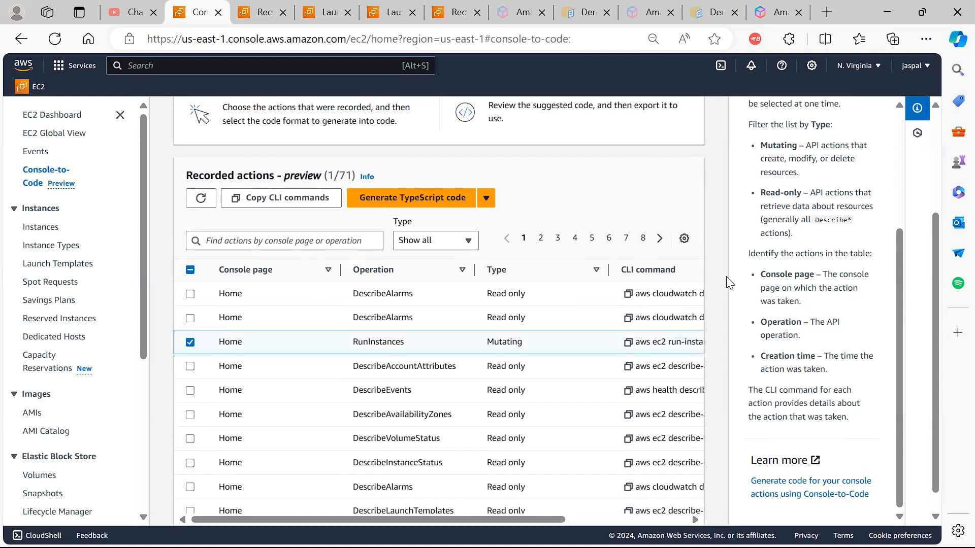
pyautogui.moveTo(934, 317); pyautogui.dragTo(920, 254)
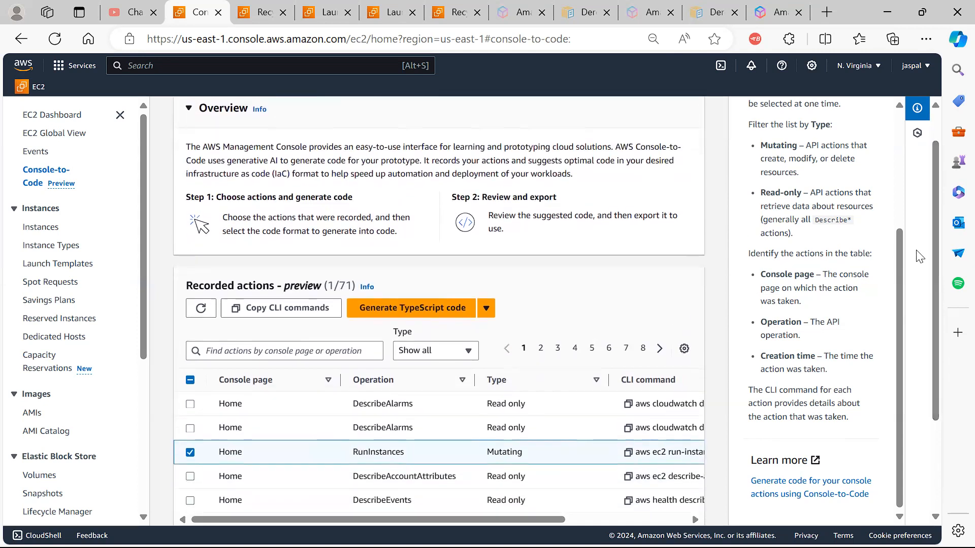
pyautogui.click(486, 308)
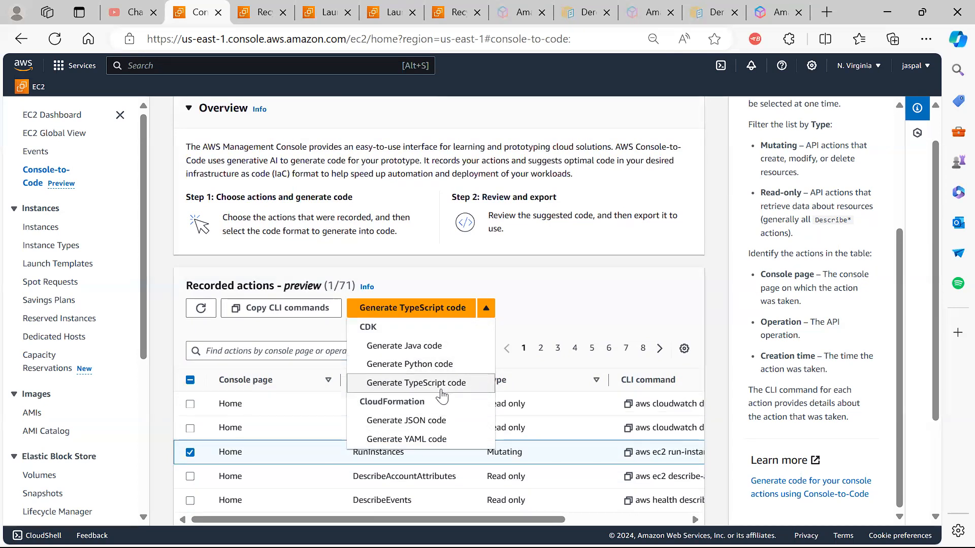
pyautogui.click(417, 423)
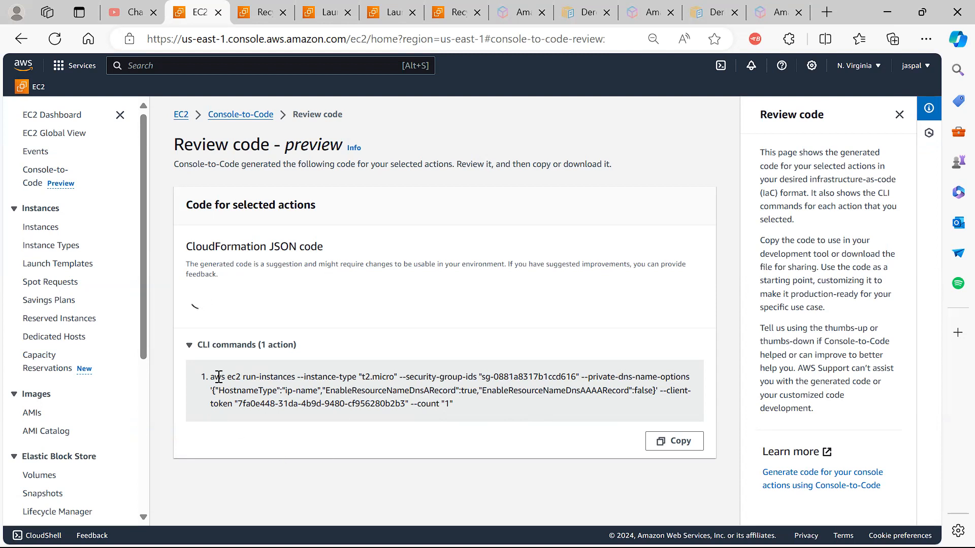
# Review the CLI command and the generated CloudFormation JSON code for the selected action.
pyautogui.moveTo(215, 378); pyautogui.dragTo(449, 399)
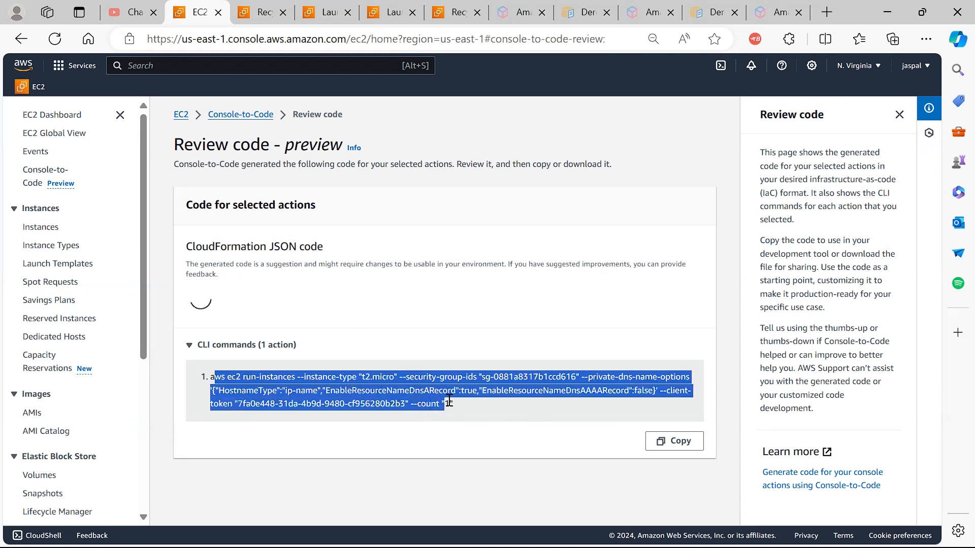
pyautogui.click(501, 413)
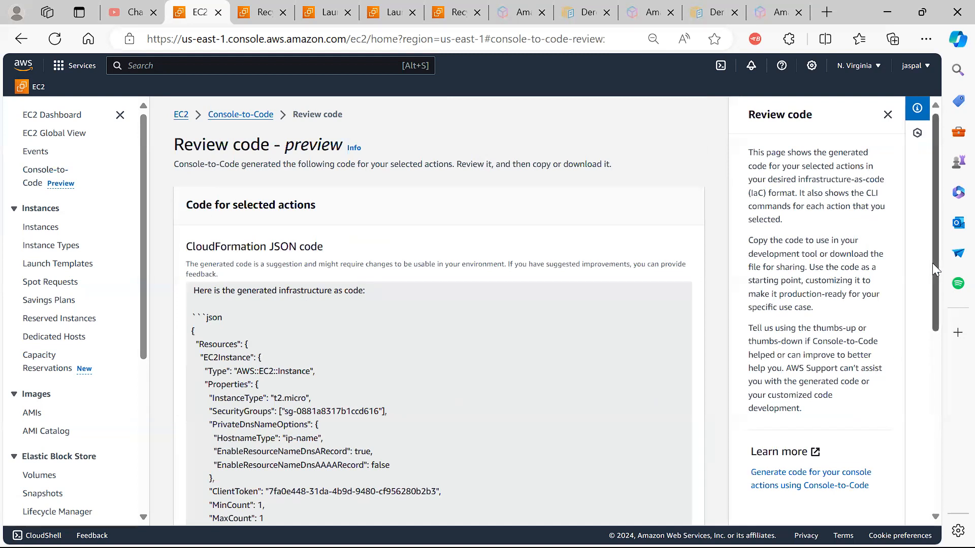
pyautogui.moveTo(932, 262); pyautogui.dragTo(943, 338)
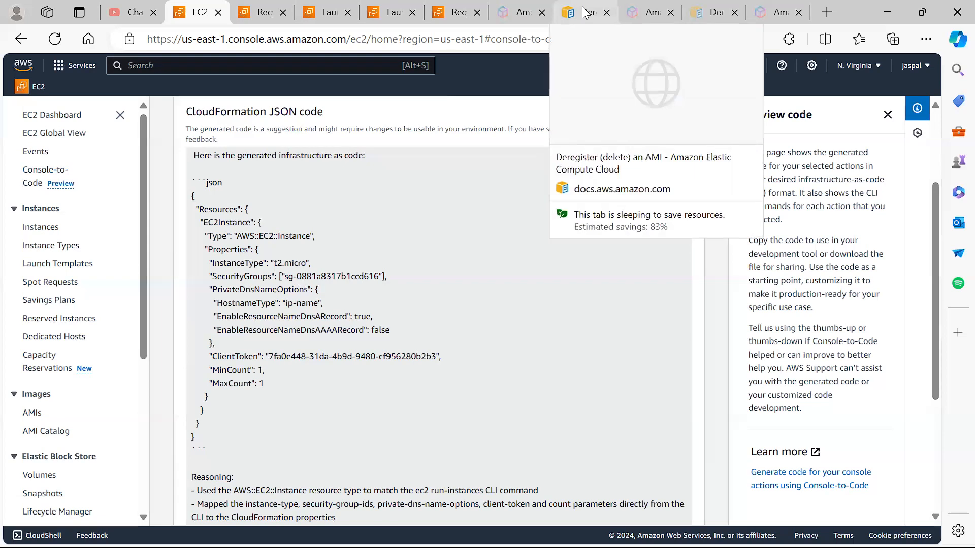
# View the account's AMIs and the EBS snapshots list from the other EC2 console tab.
pyautogui.click(325, 10)
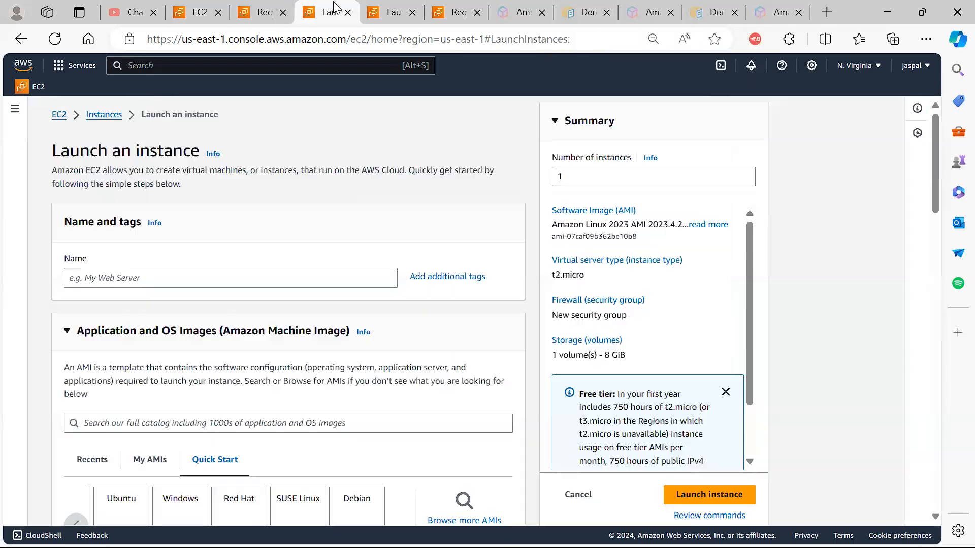
pyautogui.click(15, 108)
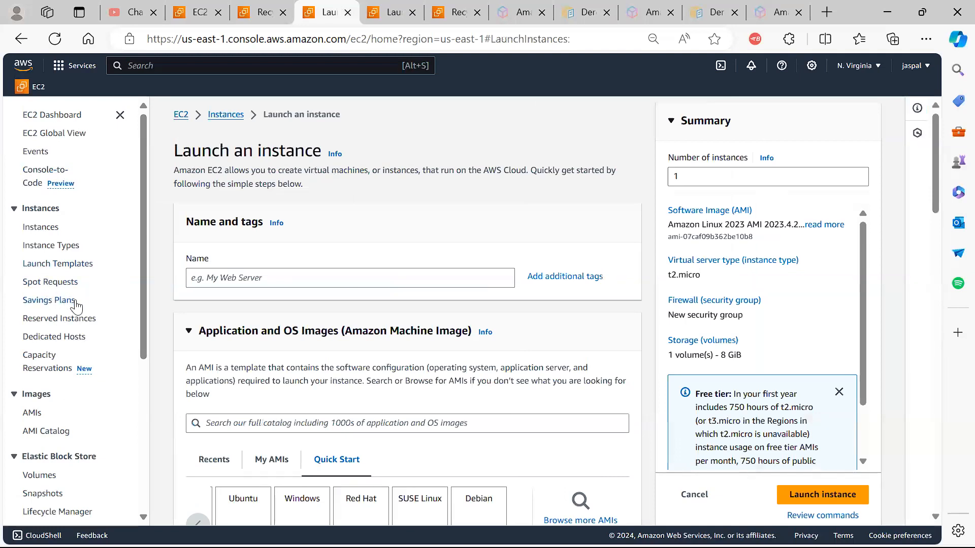
pyautogui.click(23, 416)
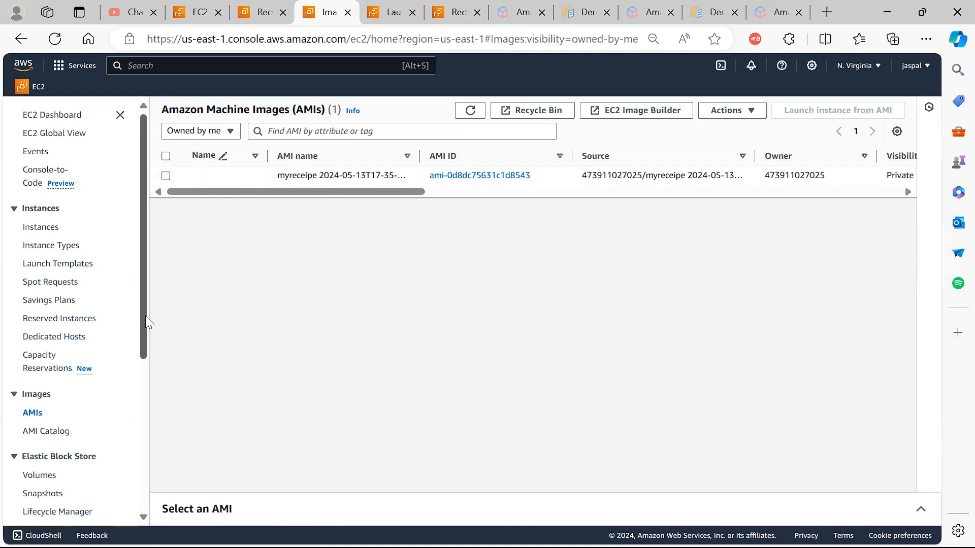
pyautogui.click(47, 499)
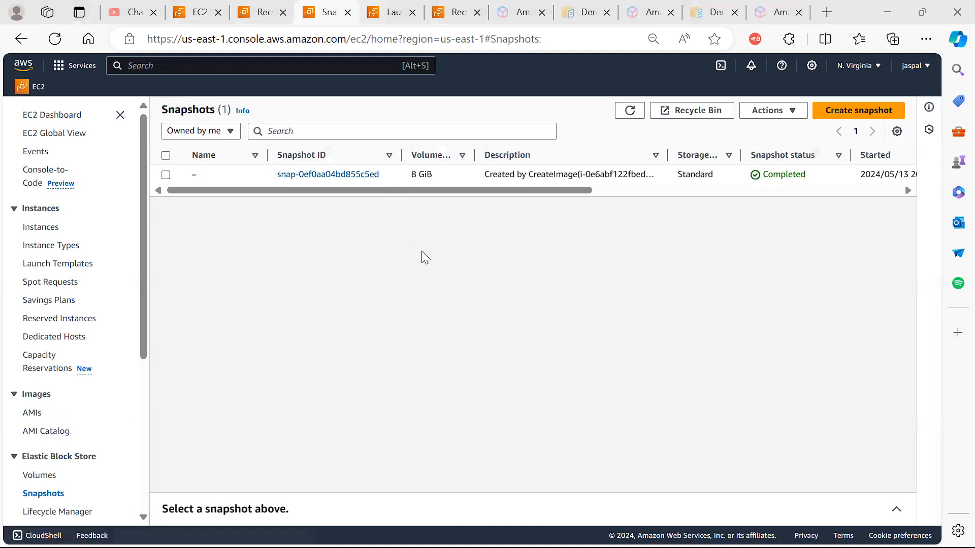
pyautogui.moveTo(478, 188); pyautogui.dragTo(298, 206)
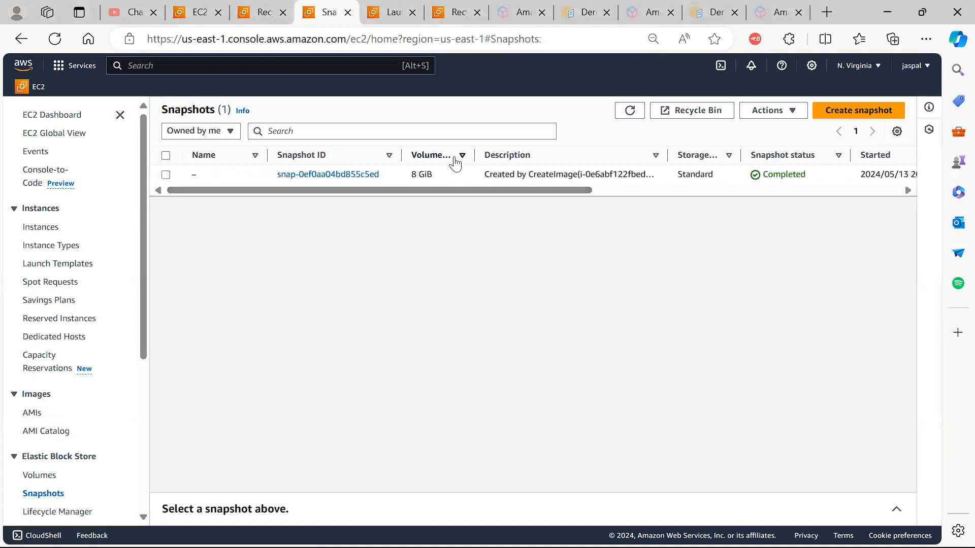
# Review the AWS announcement on protecting AMIs from accidental deregistration.
pyautogui.click(526, 7)
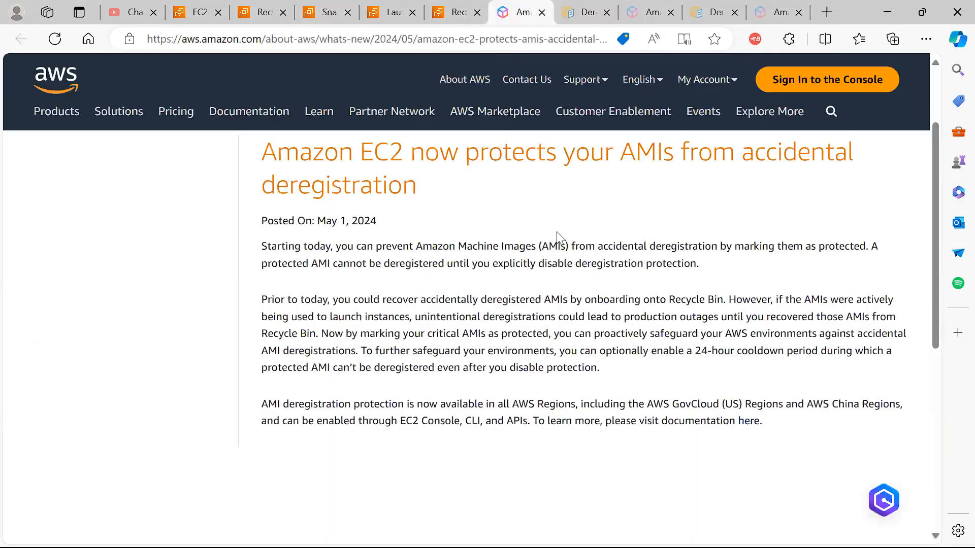
pyautogui.moveTo(262, 190); pyautogui.dragTo(424, 195)
pyautogui.click(541, 248)
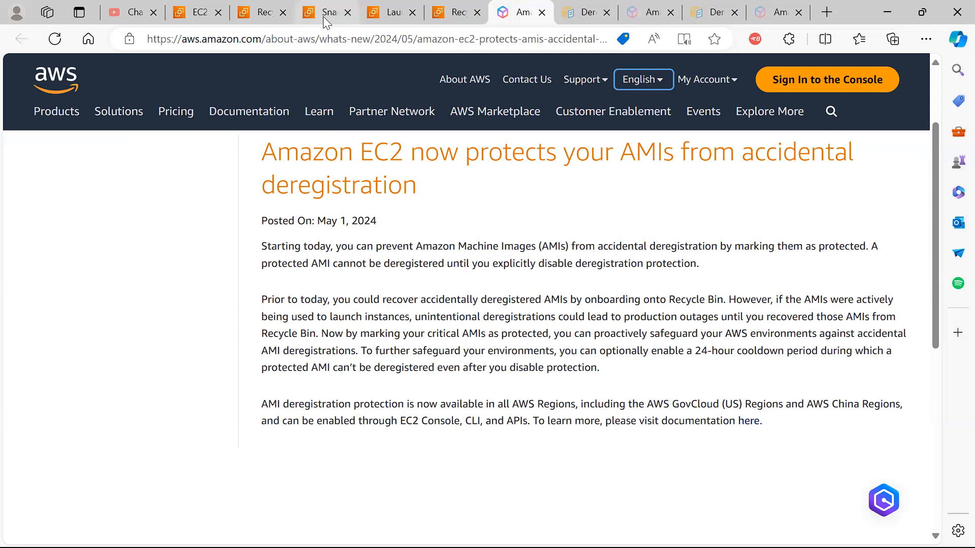
# Return to the generated code review page and examine the EC2Instance resource in the CloudFormation JSON.
pyautogui.click(197, 13)
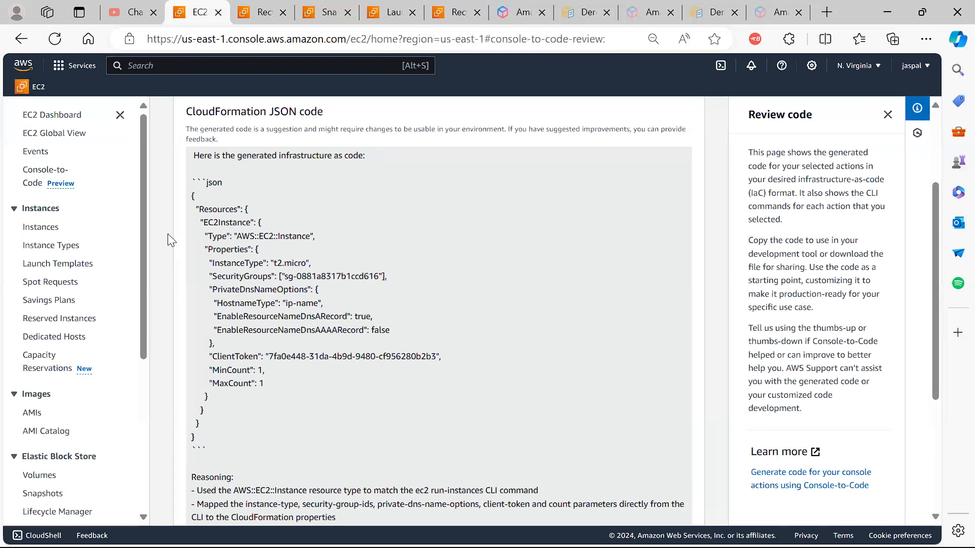
pyautogui.moveTo(219, 193); pyautogui.dragTo(275, 356)
pyautogui.click(487, 263)
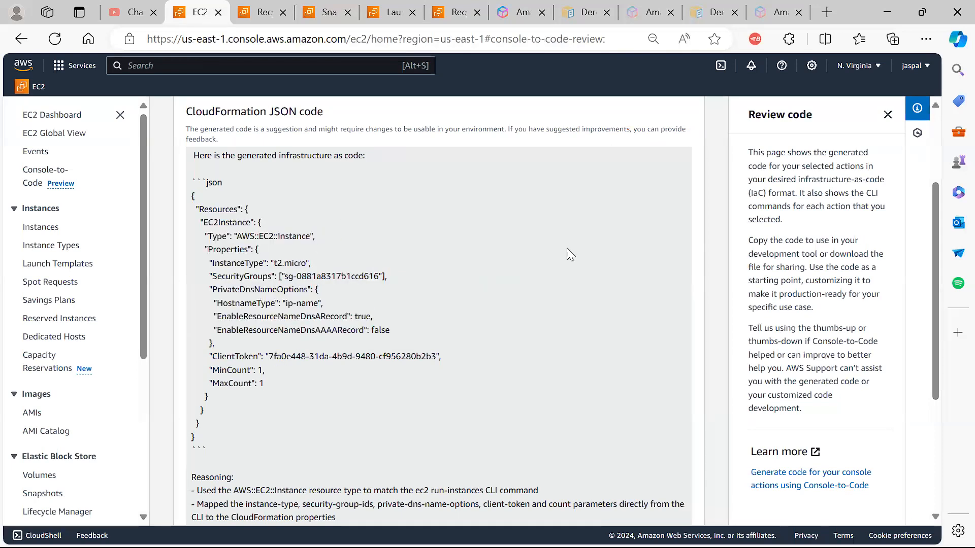